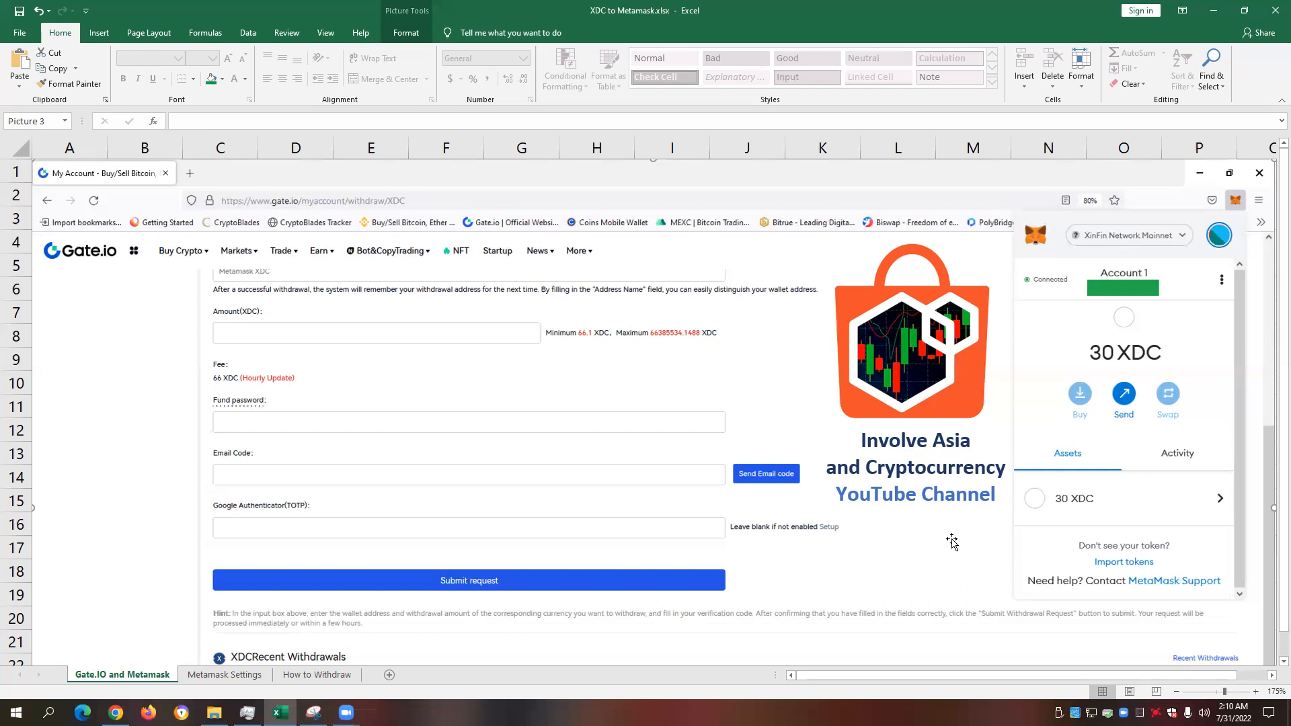
scroll(952, 542, "down", 3)
scroll(959, 532, "up", 3)
scroll(805, 429, "down", 1)
scroll(858, 425, "up", 1)
scroll(1127, 382, "down", 4)
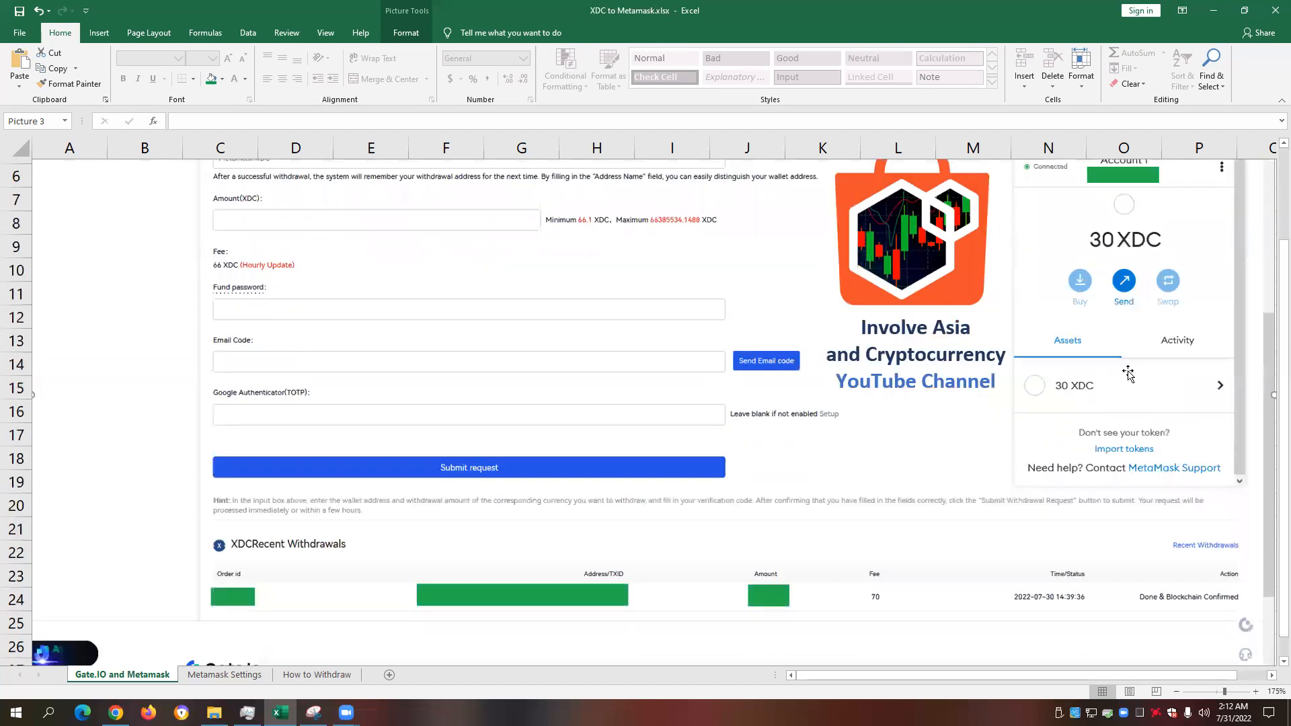
scroll(1127, 382, "down", 4)
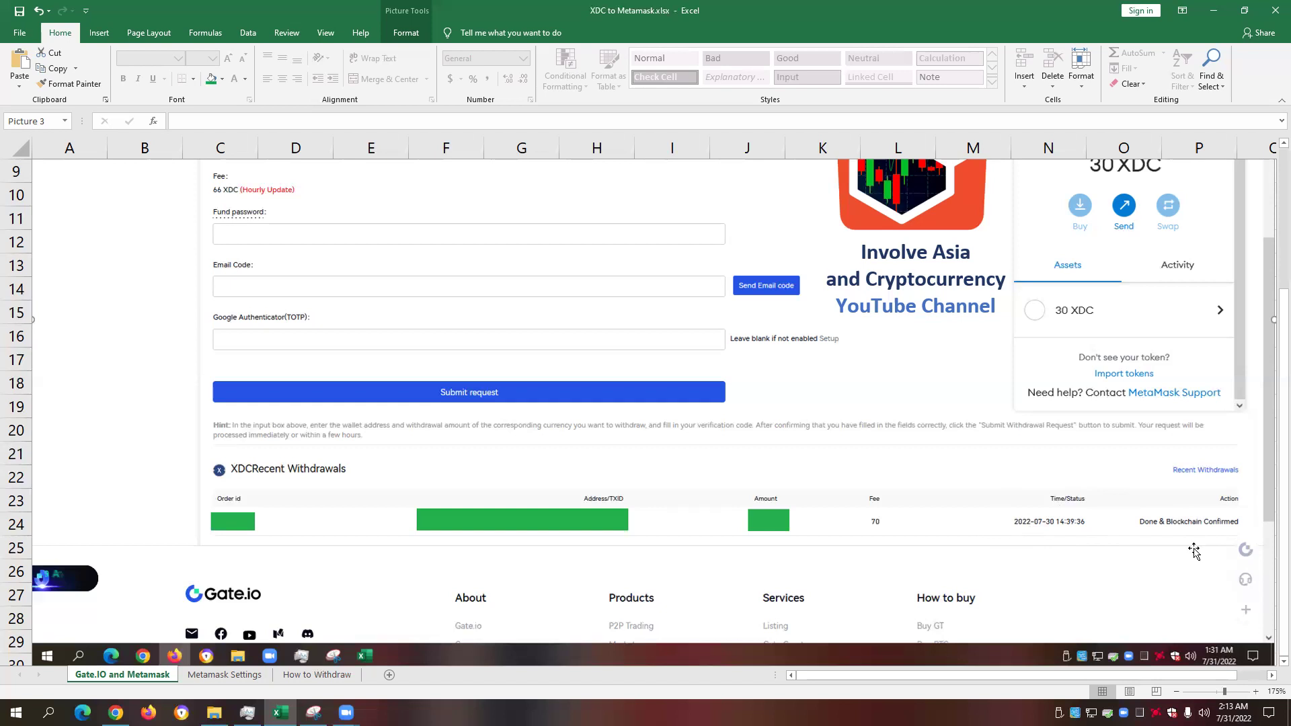
scroll(1195, 550, "up", 4)
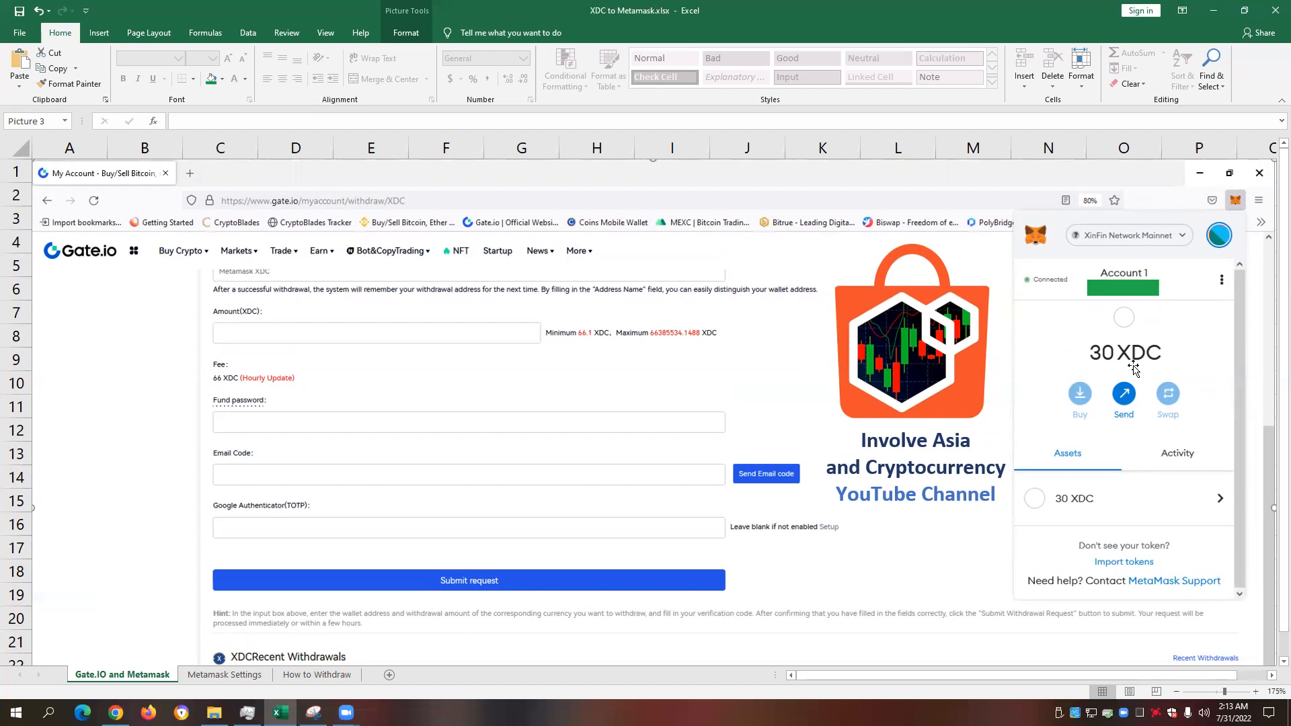
scroll(949, 541, "down", 3)
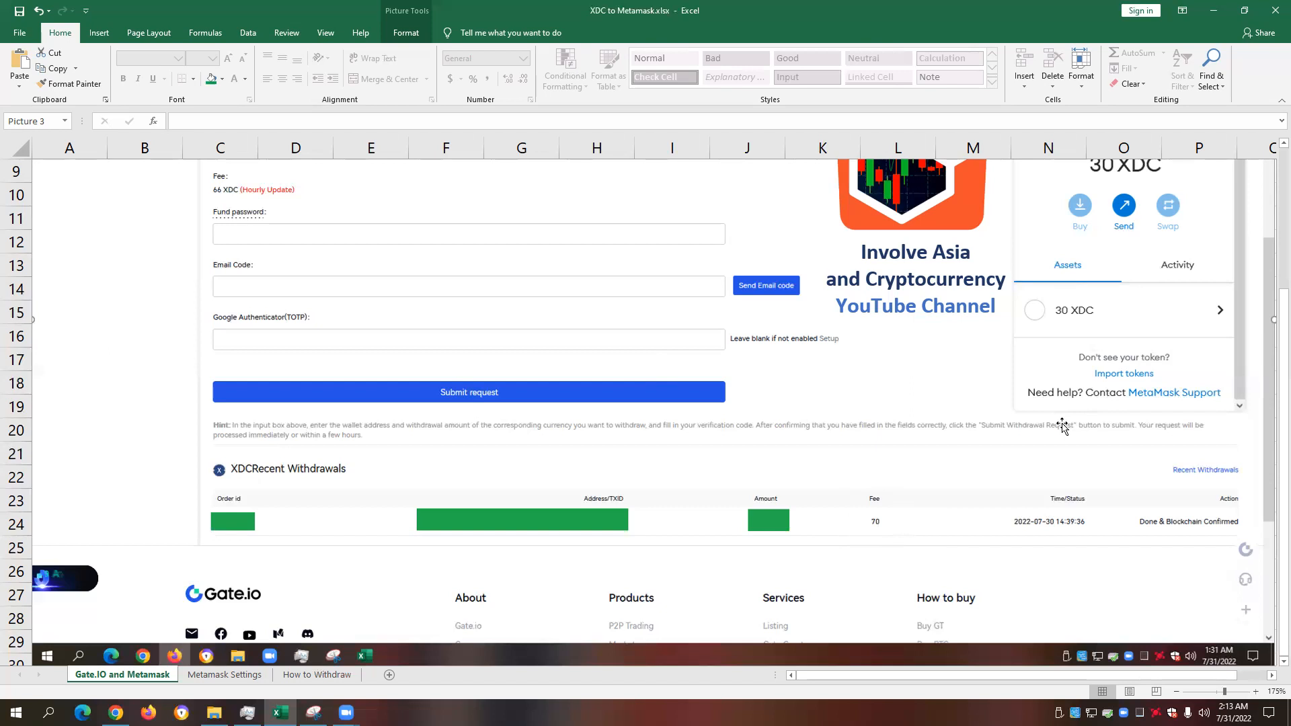
scroll(1063, 426, "up", 1)
scroll(1062, 426, "down", 1)
scroll(869, 559, "up", 1)
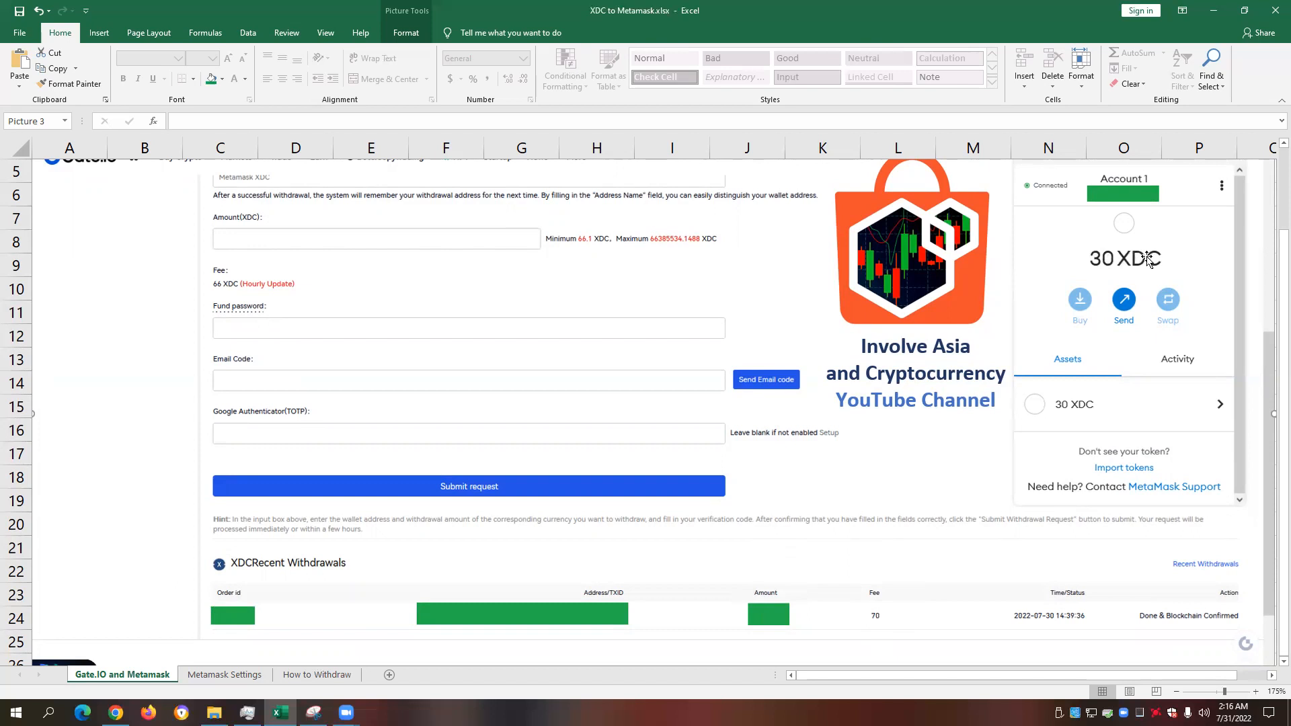
scroll(998, 516, "up", 2)
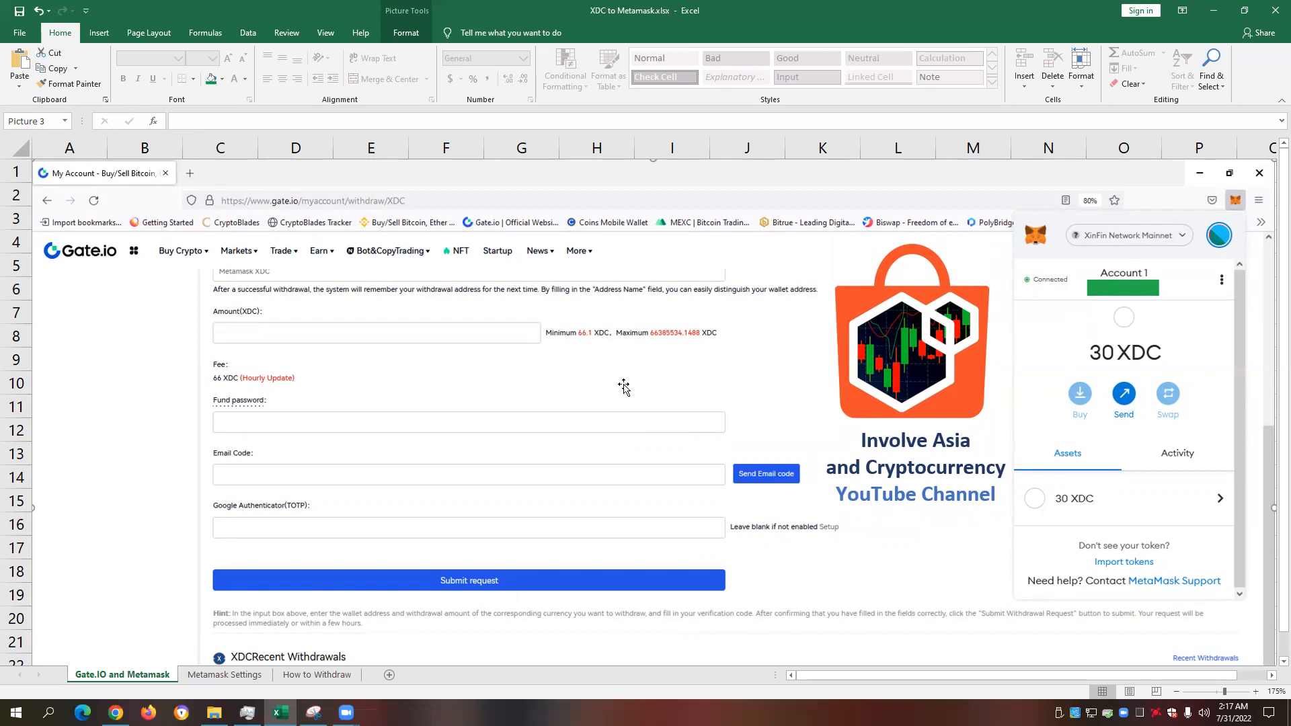
scroll(626, 417, "down", 3)
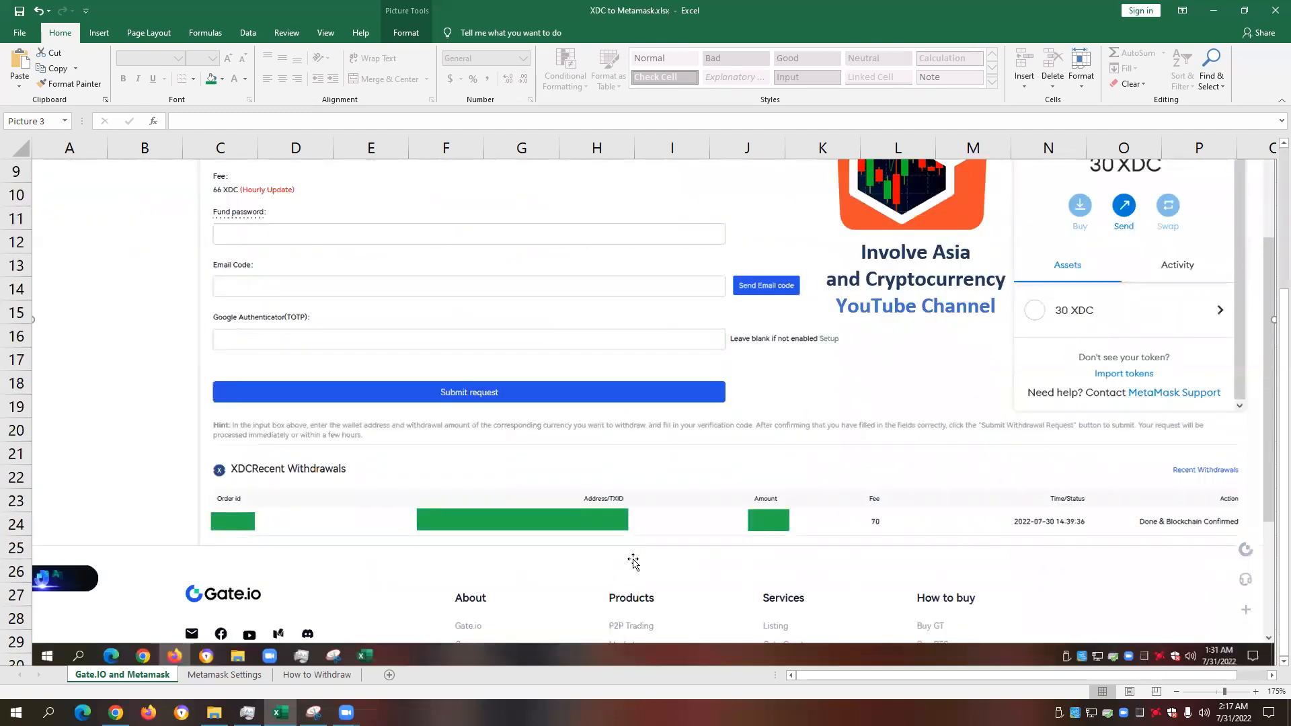
scroll(1032, 329, "up", 3)
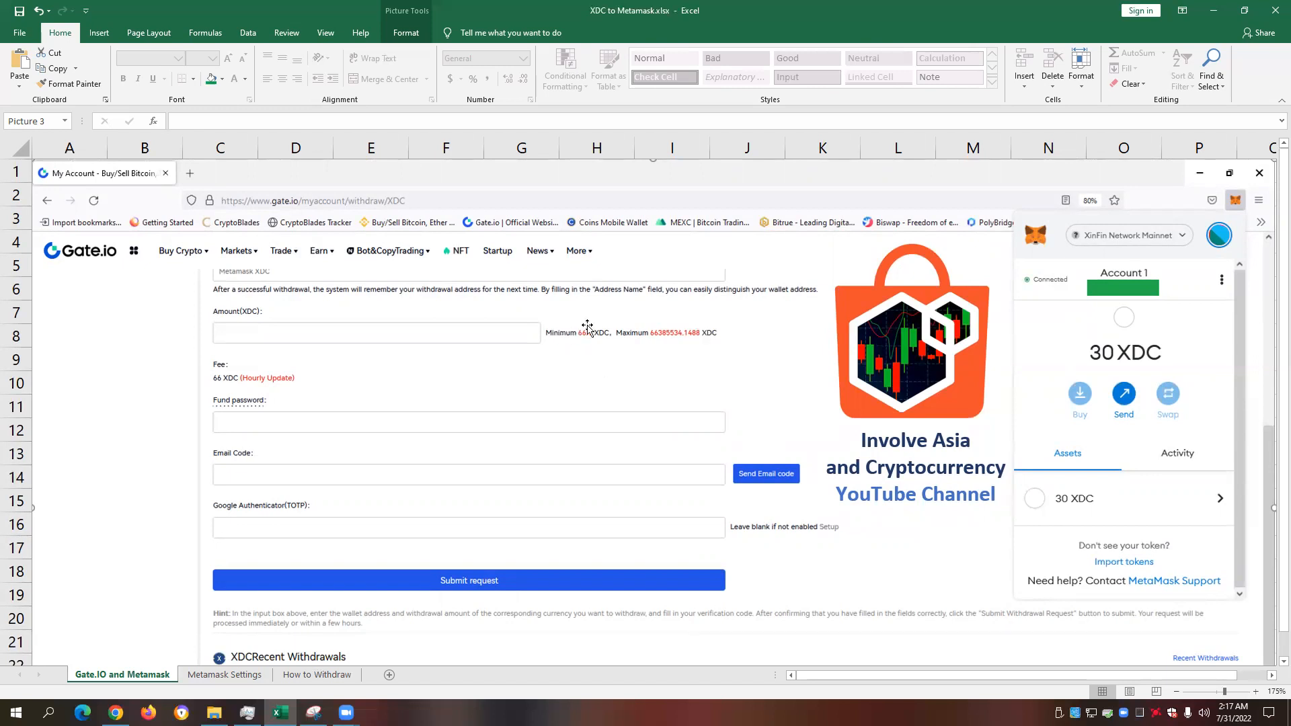
scroll(752, 526, "down", 1)
scroll(817, 545, "down", 2)
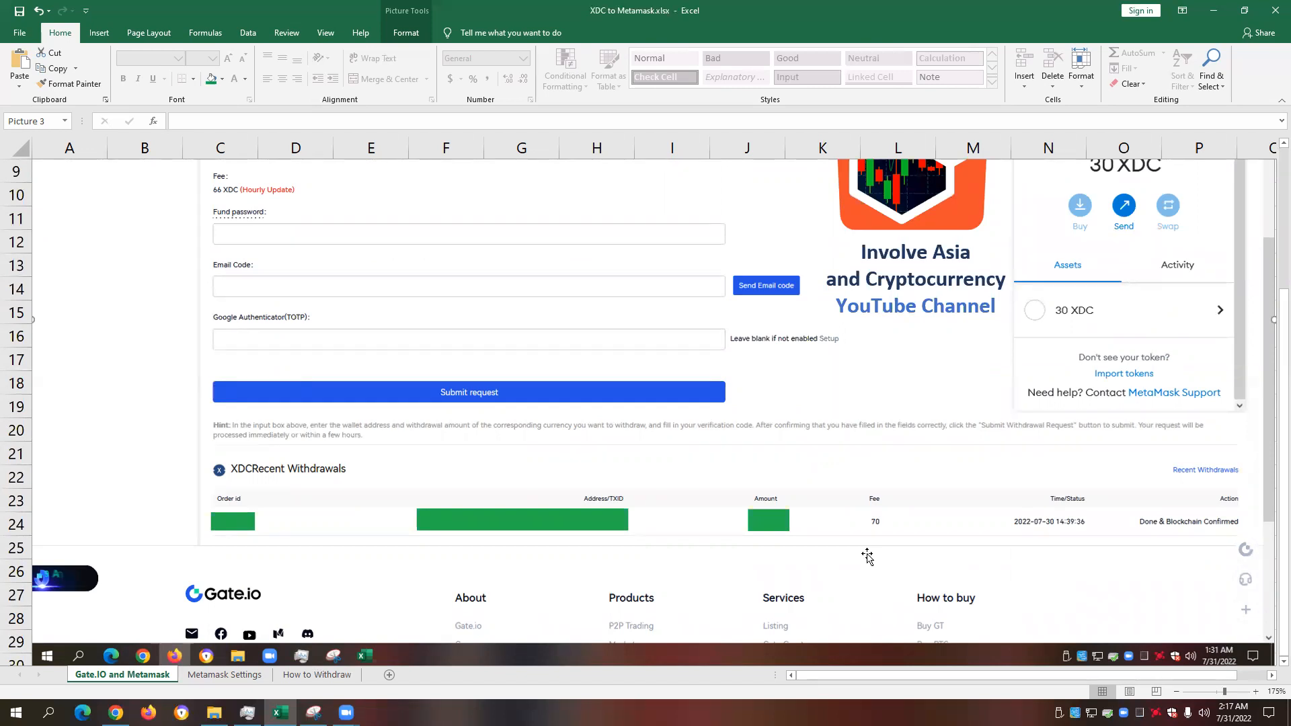
scroll(868, 556, "up", 1)
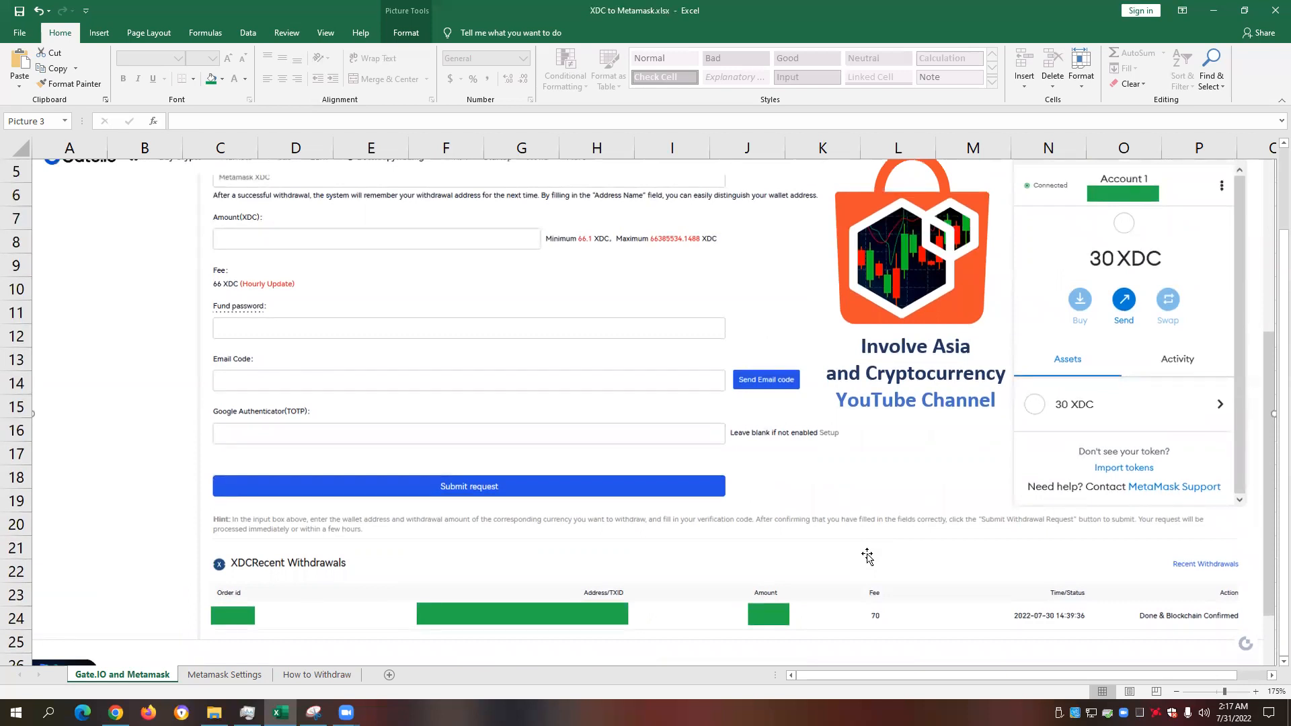
scroll(867, 556, "down", 1)
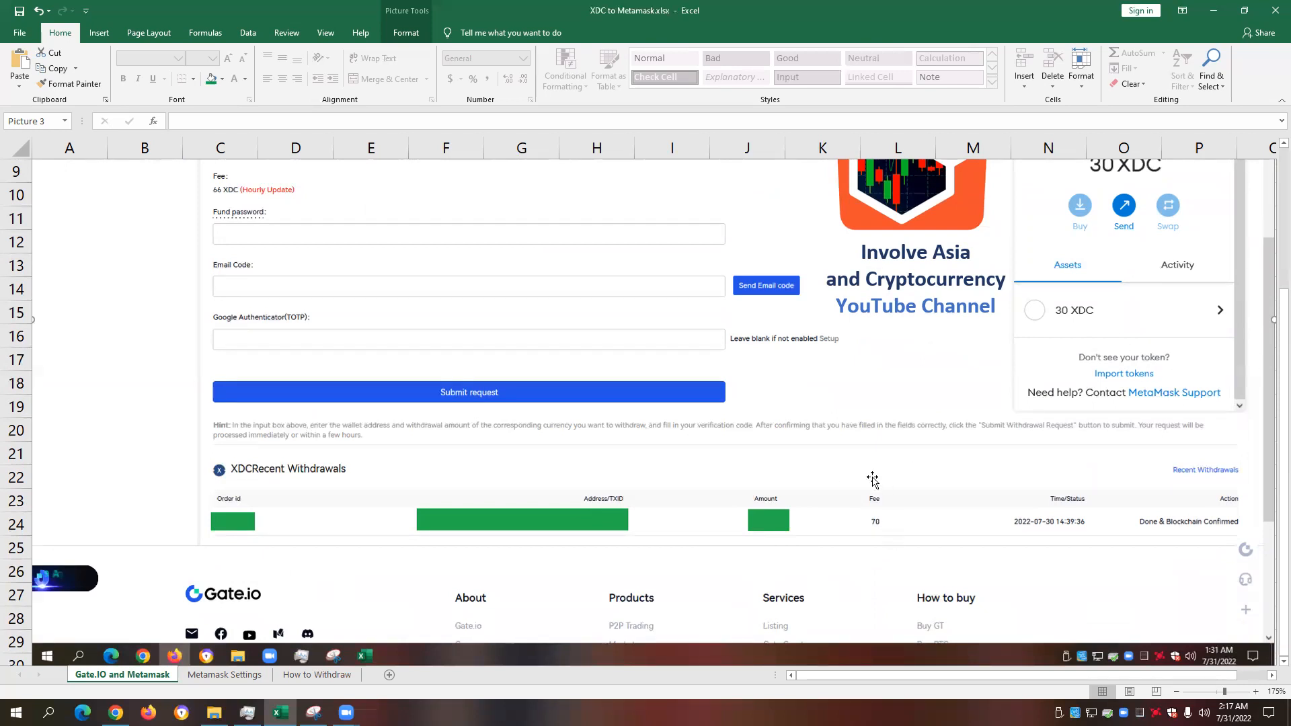
scroll(868, 539, "up", 3)
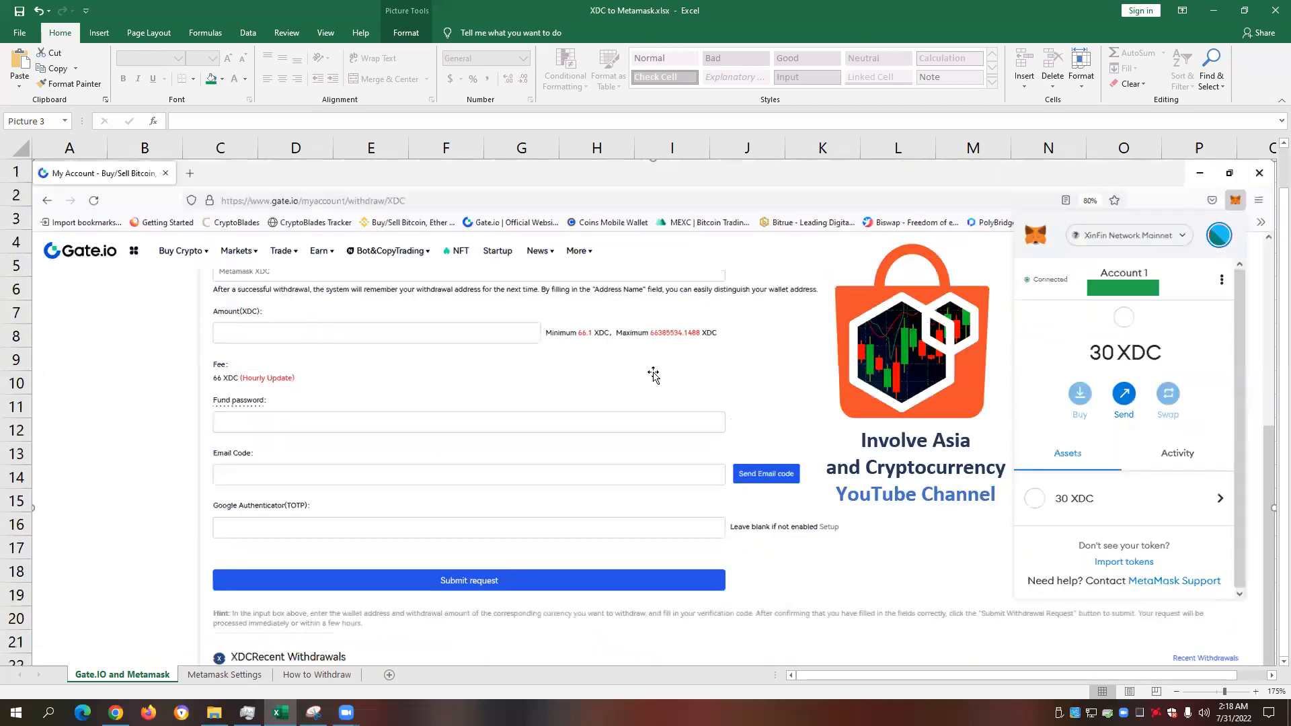
scroll(832, 604, "down", 3)
scroll(832, 603, "down", 4)
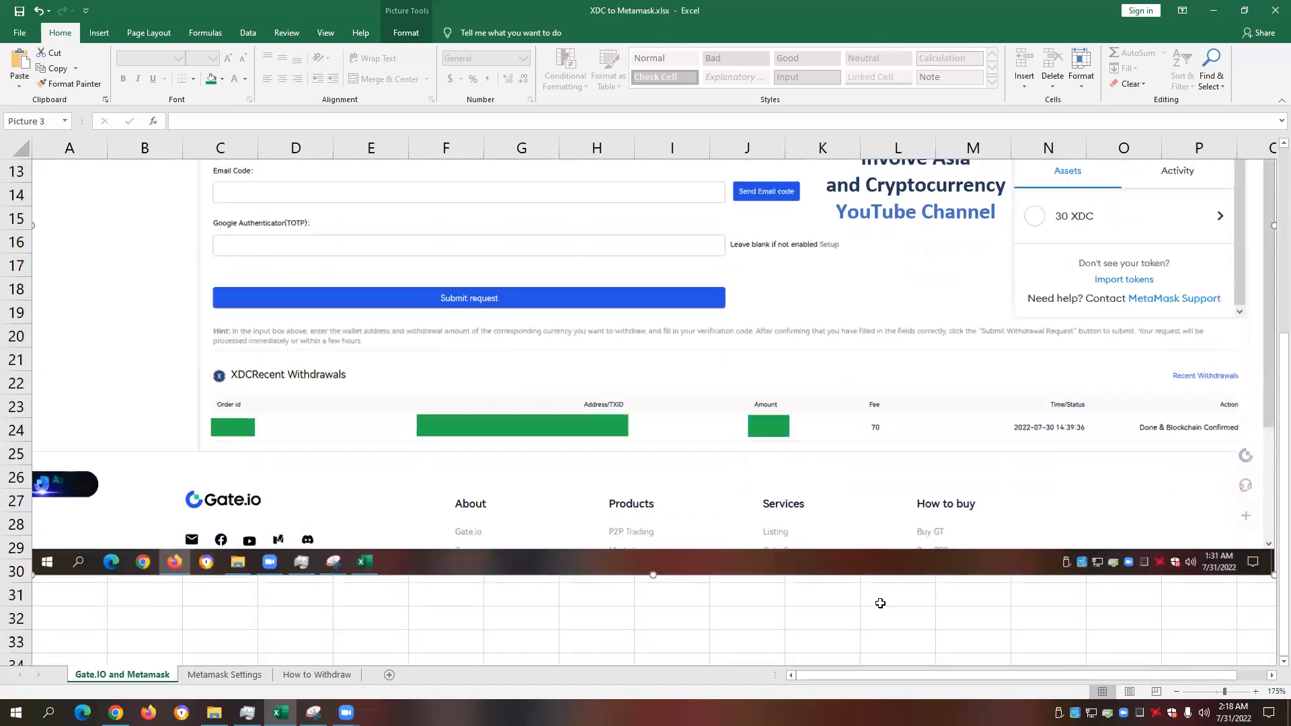
scroll(875, 603, "up", 4)
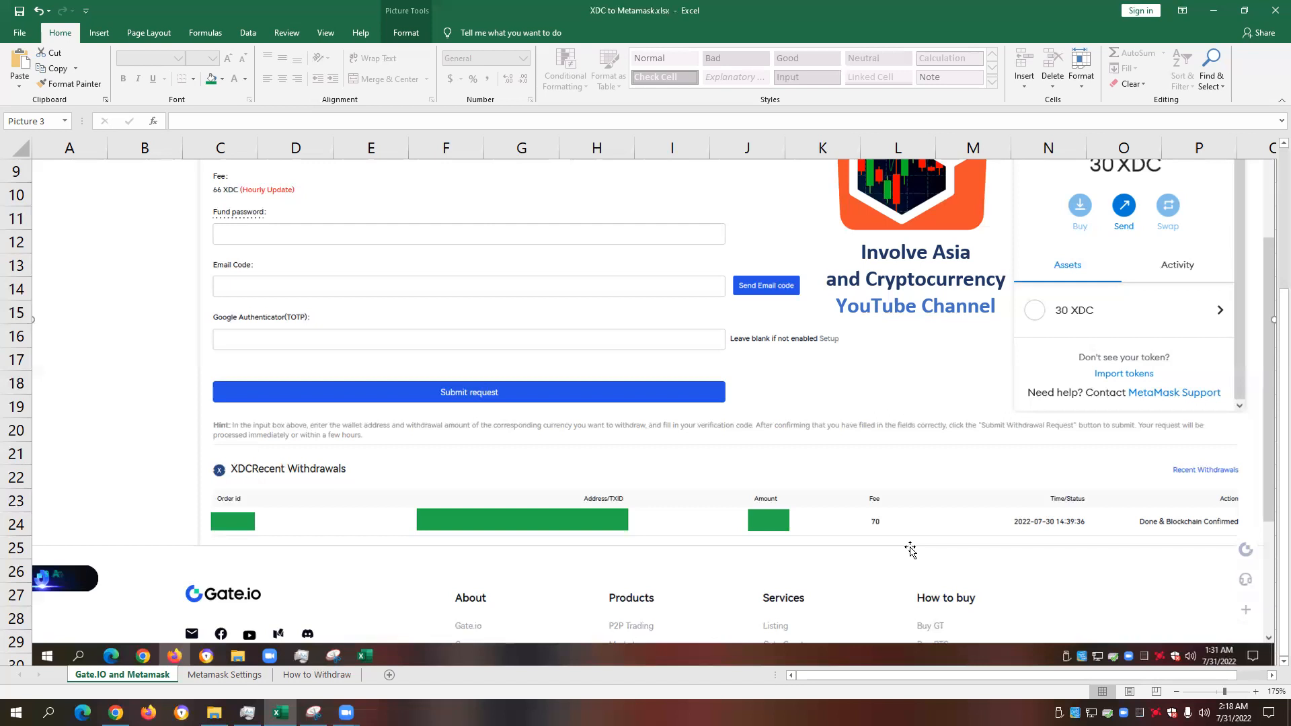
Step: Move to the next worksheet with Ctrl+Page Down to reach the withdrawal form screenshot
key("ctrl+Page_Down")
scroll(375, 606, "up", 1)
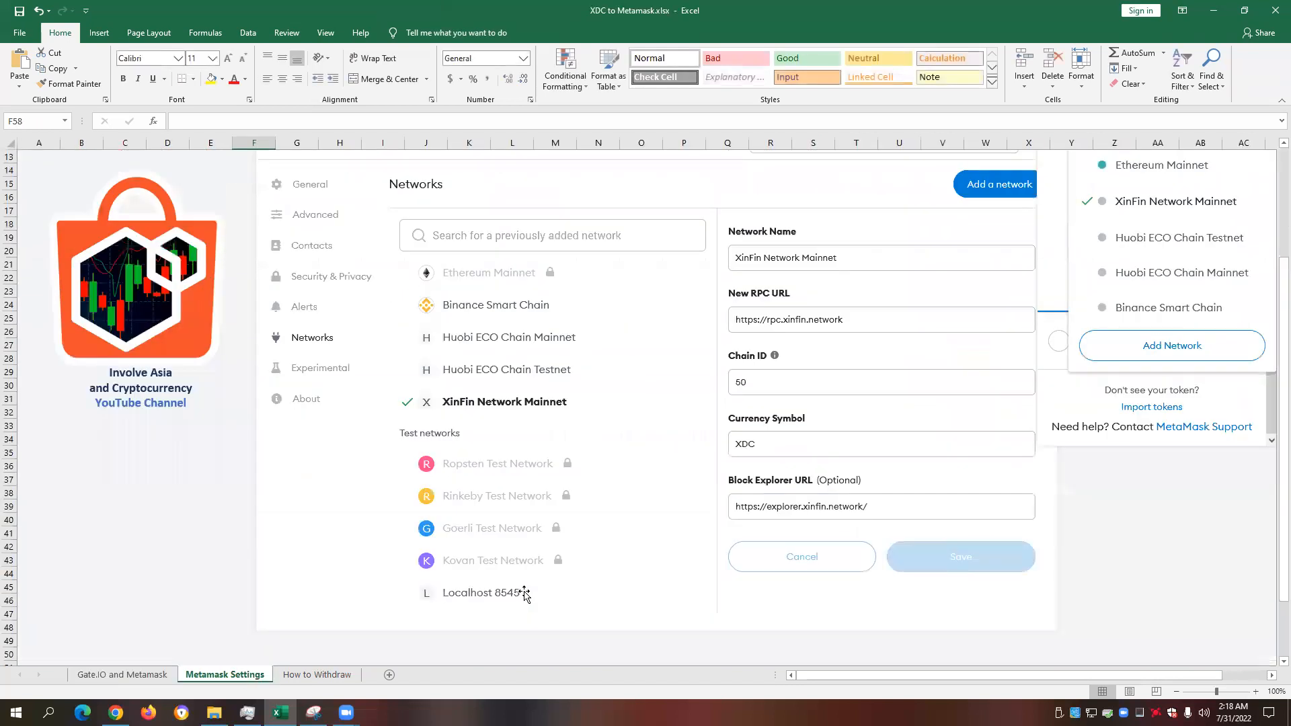
scroll(532, 588, "up", 3)
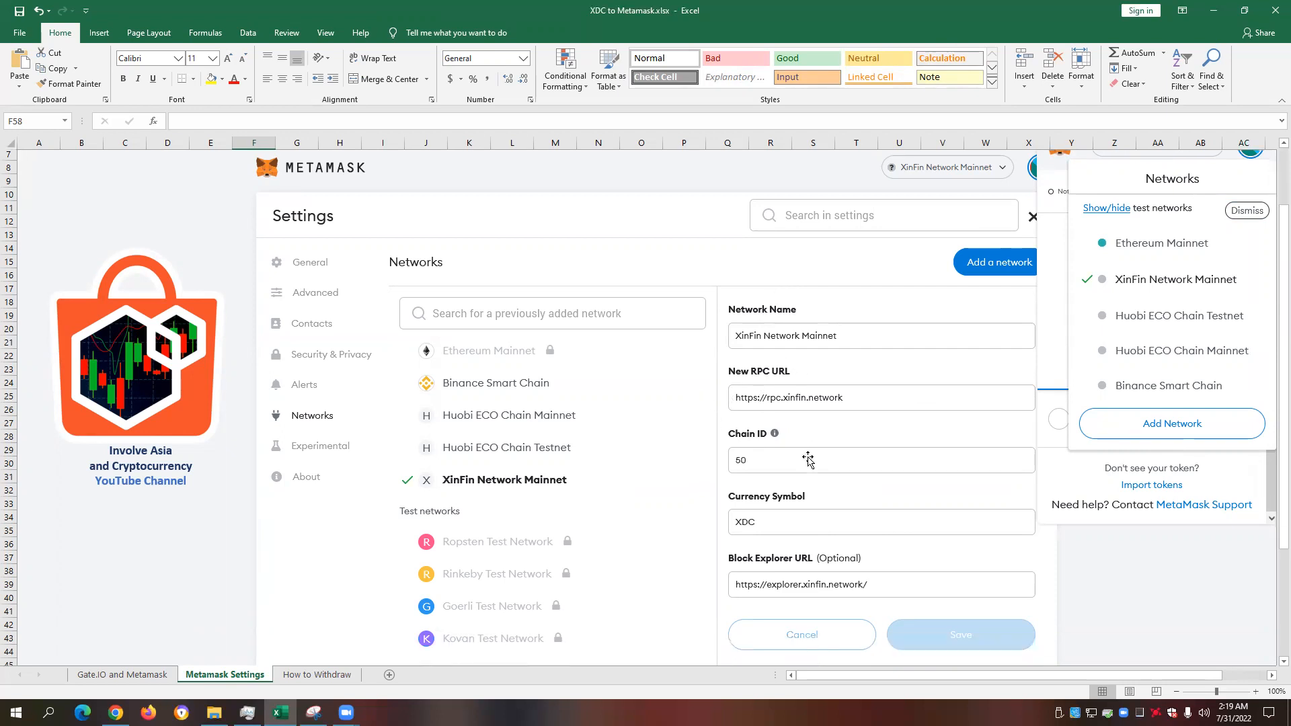
scroll(802, 454, "down", 2)
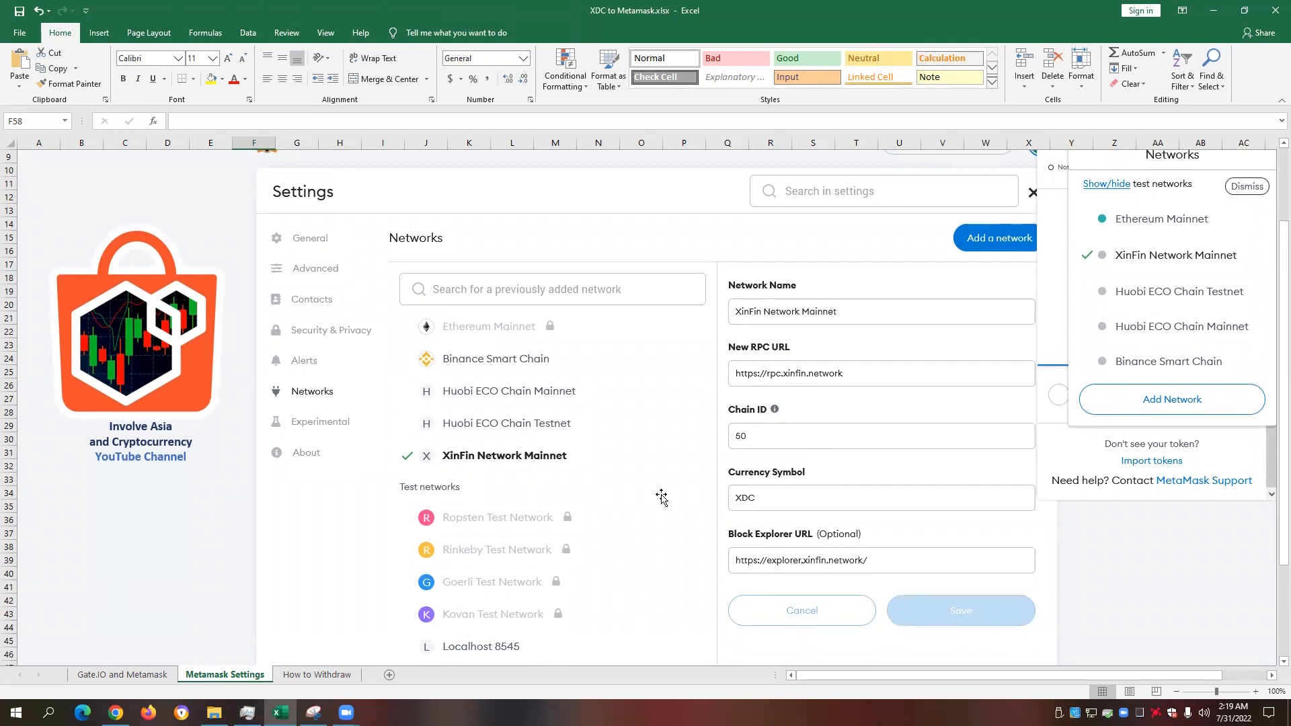
scroll(1073, 507, "up", 2)
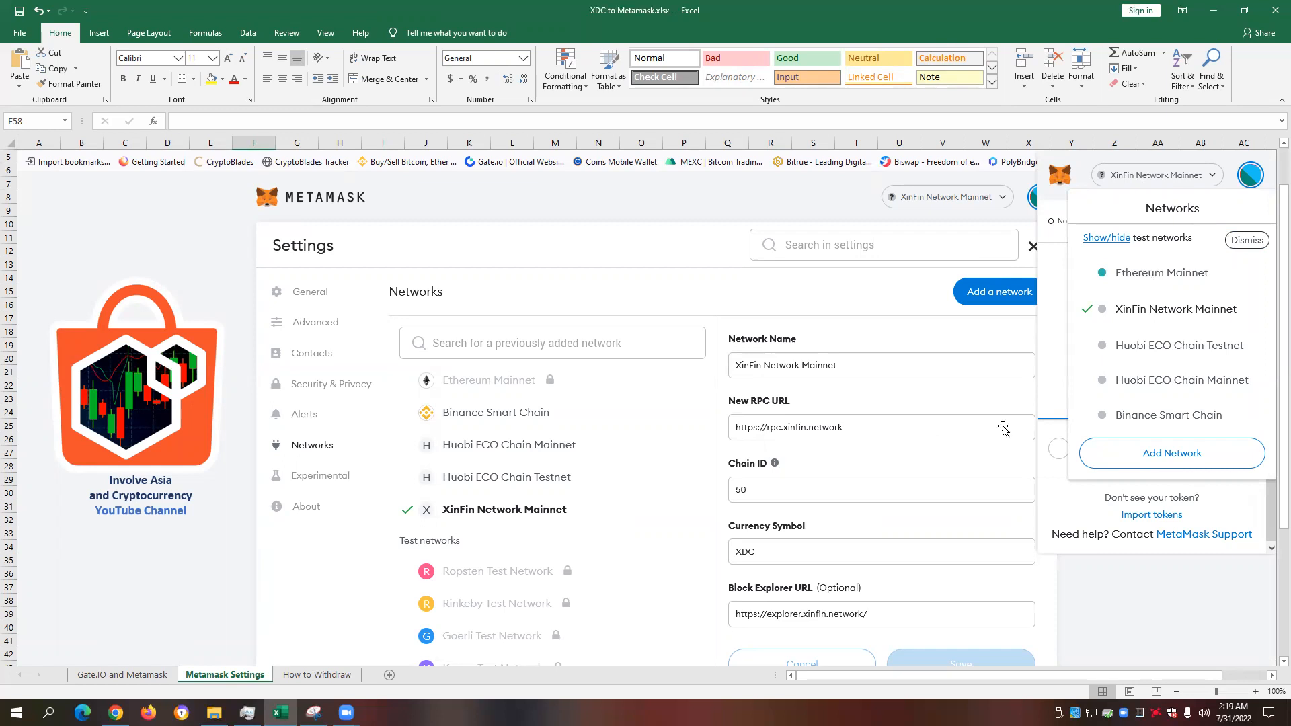
scroll(1014, 436, "down", 2)
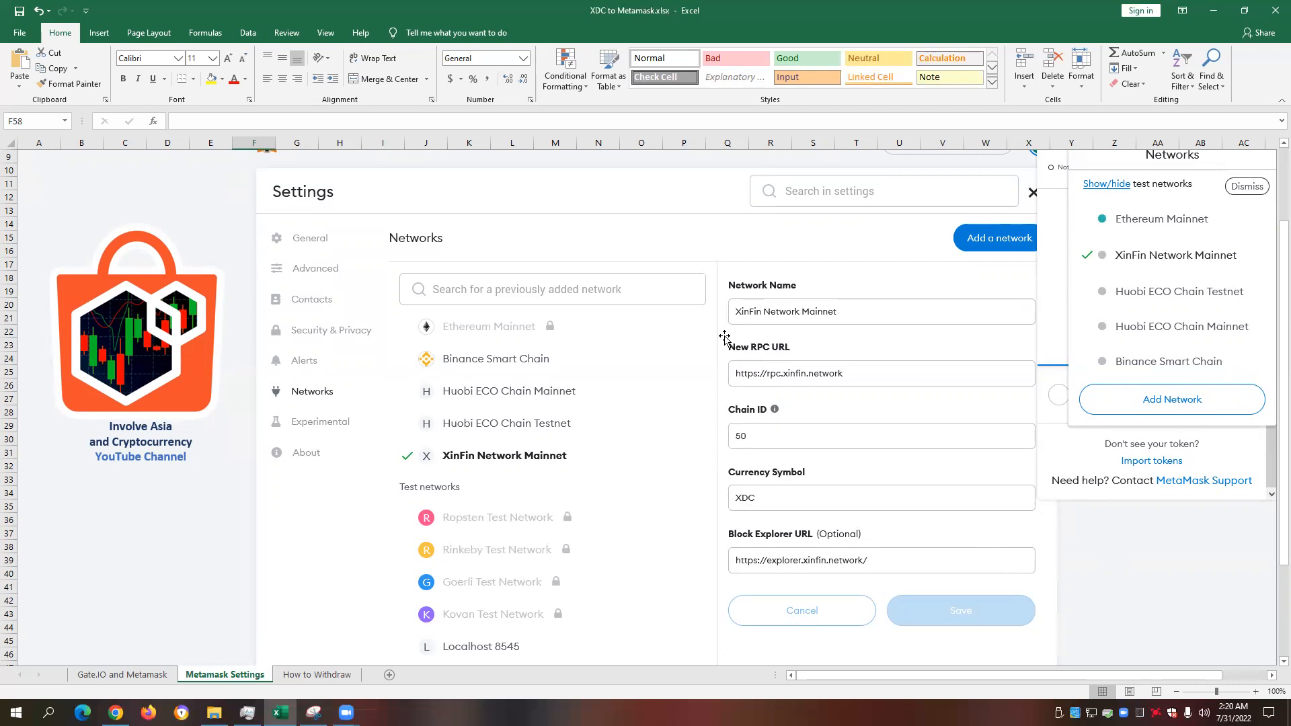
scroll(817, 313, "up", 3)
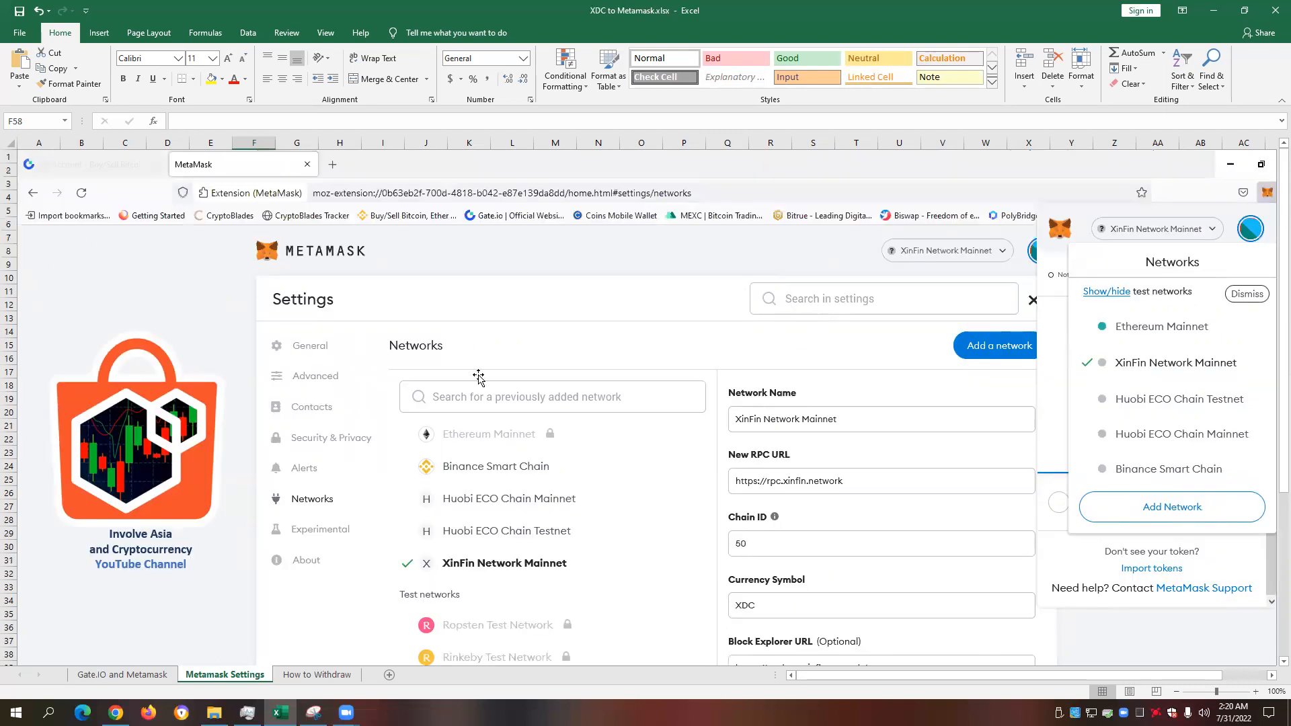
scroll(540, 580, "down", 3)
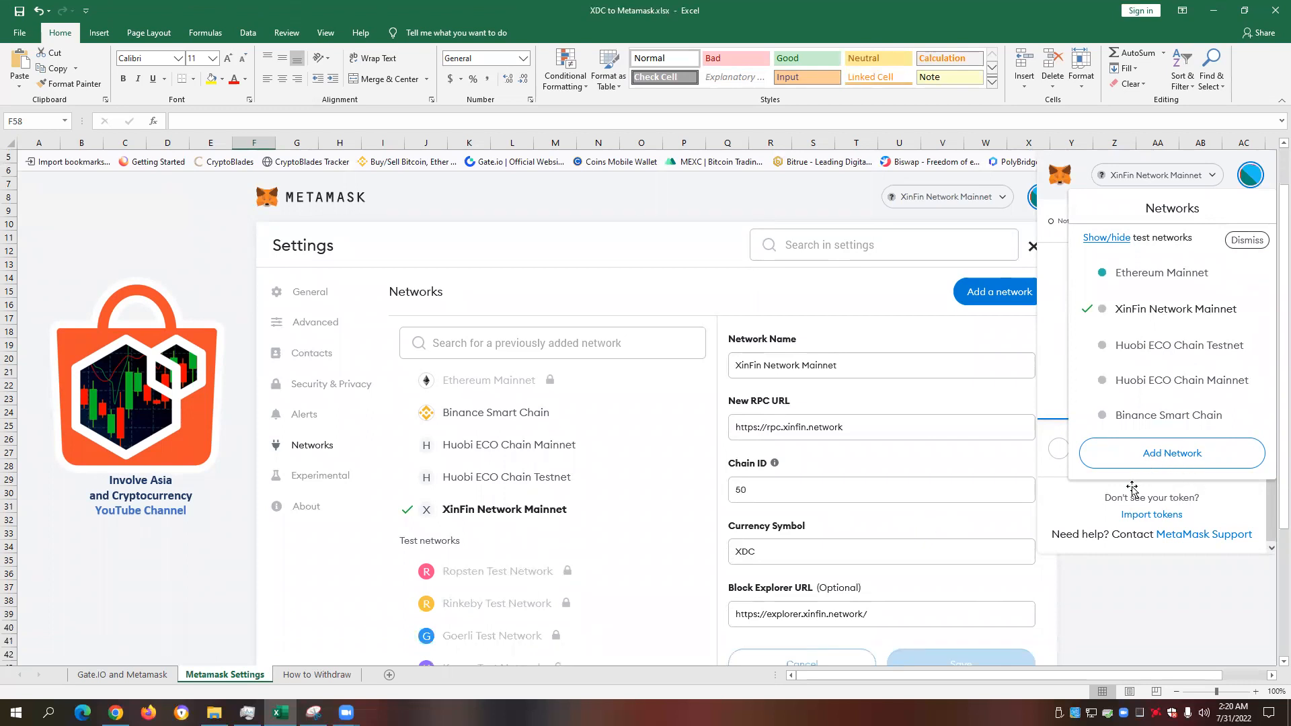
scroll(1133, 487, "down", 3)
Step: Advance one worksheet further with Ctrl+Page Down to the How to Withdraw sheet
key("ctrl+Page_Down")
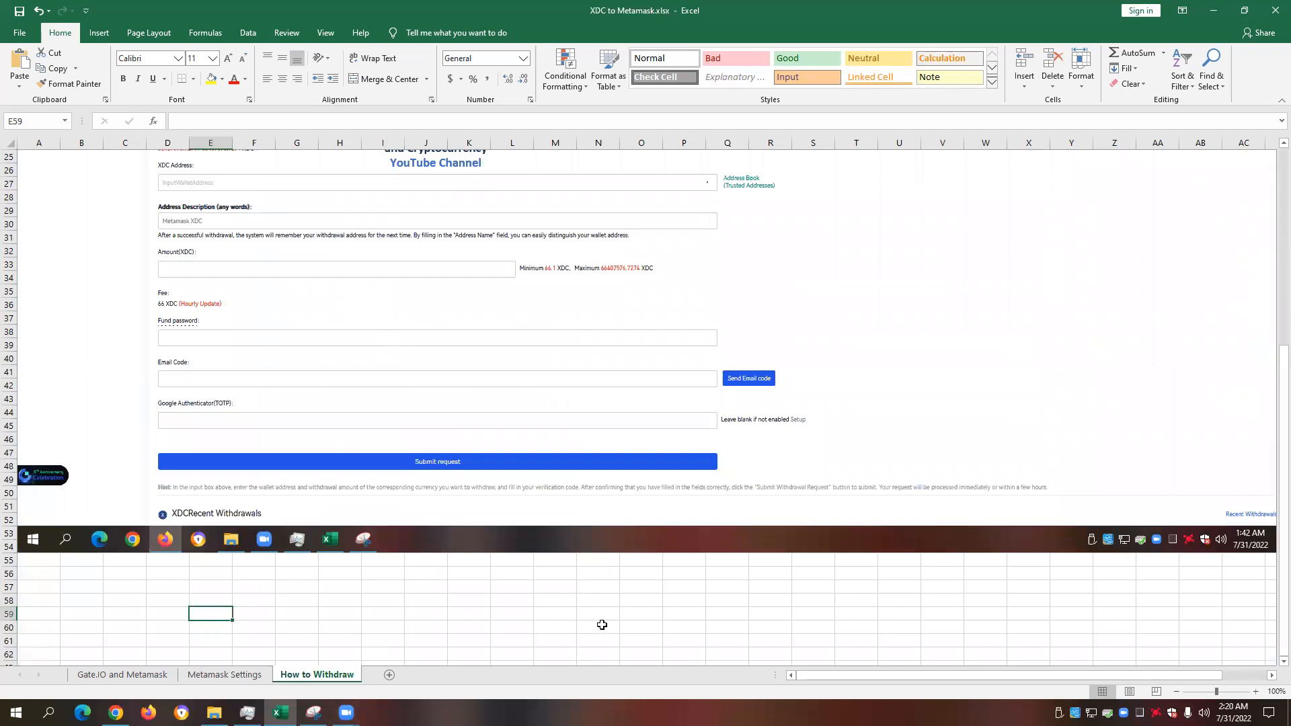
scroll(603, 620, "up", 3)
scroll(611, 610, "up", 3)
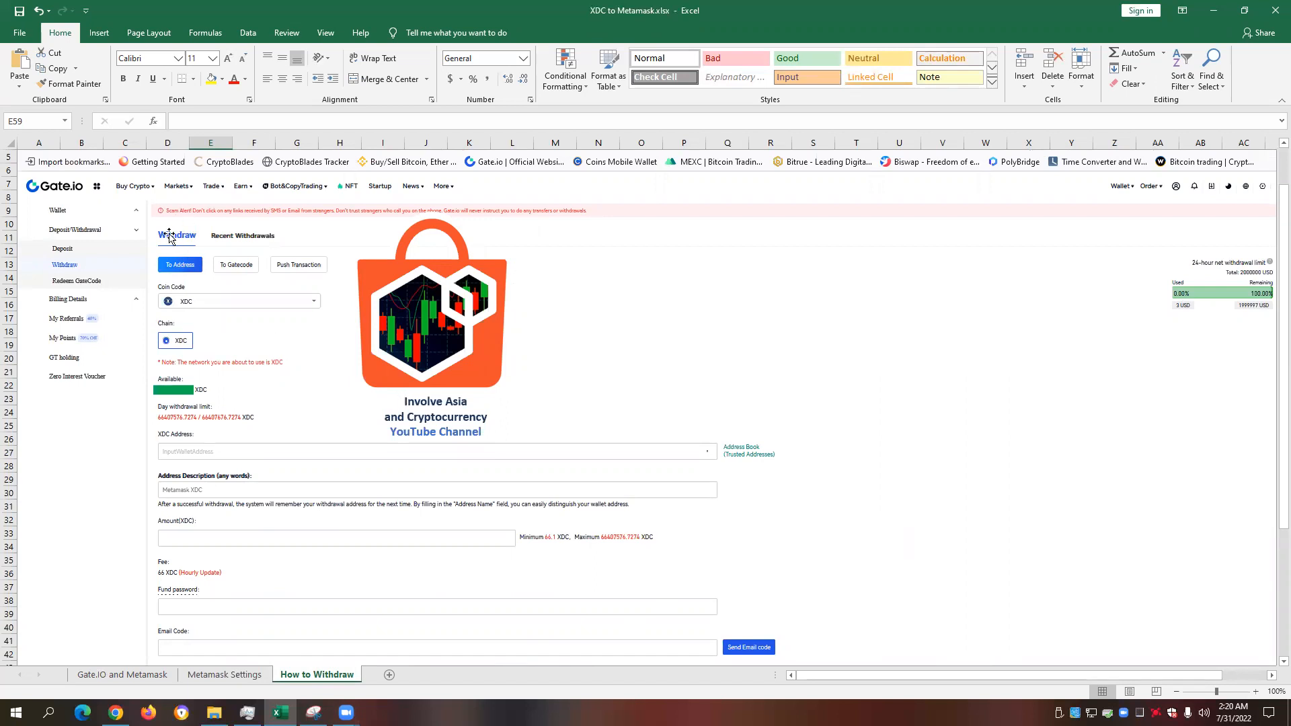
scroll(182, 275, "up", 3)
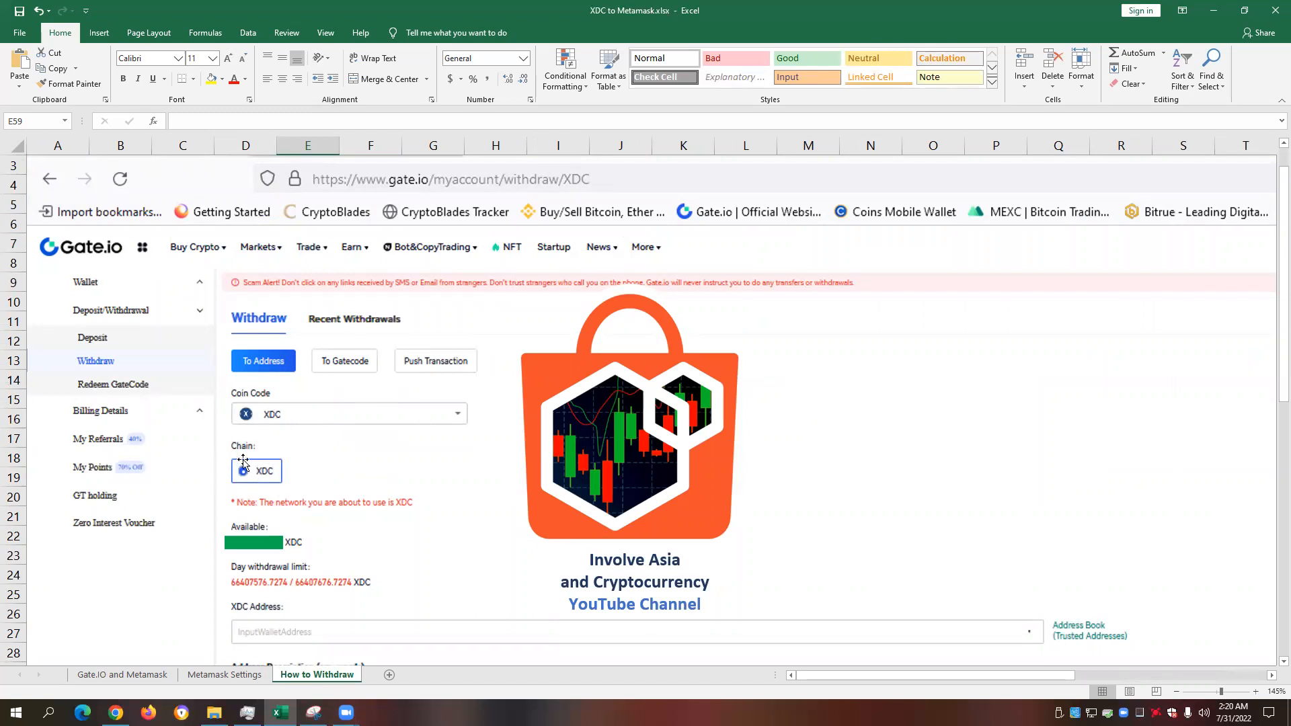
scroll(362, 508, "down", 2)
scroll(362, 508, "down", 2)
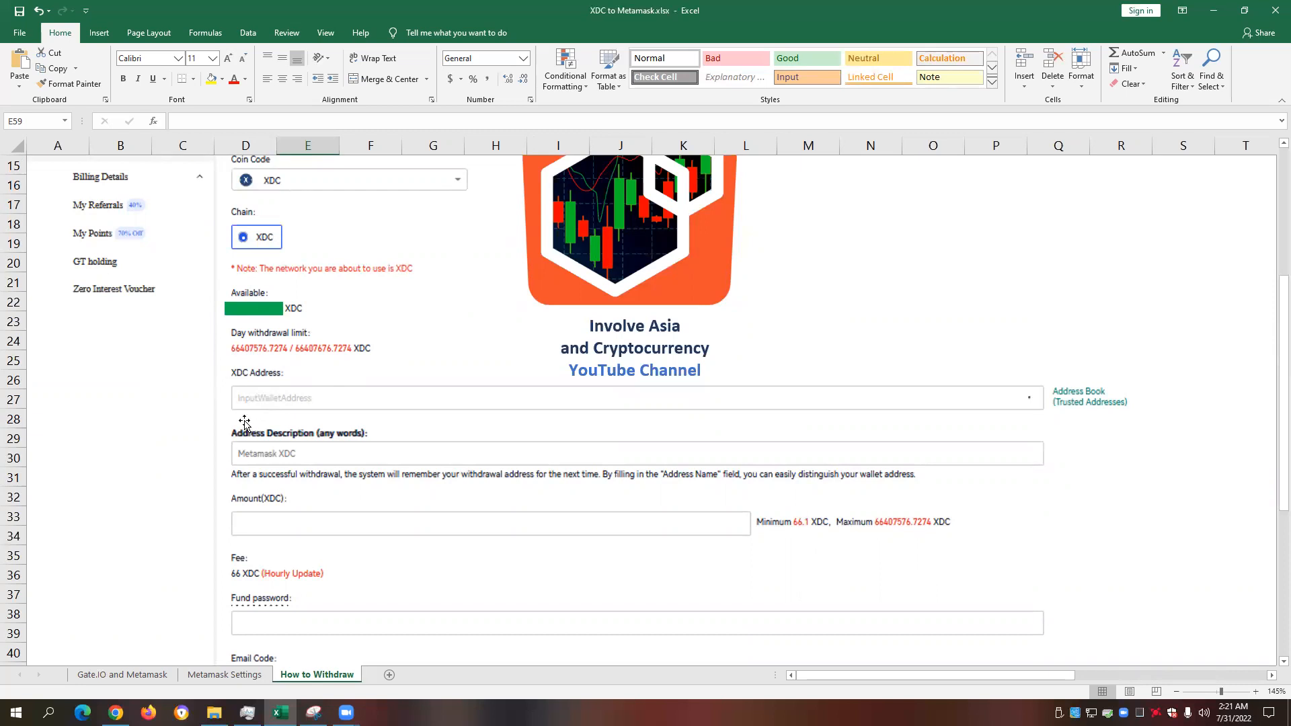
left_click(224, 674)
scroll(516, 553, "up", 4)
scroll(706, 454, "up", 4)
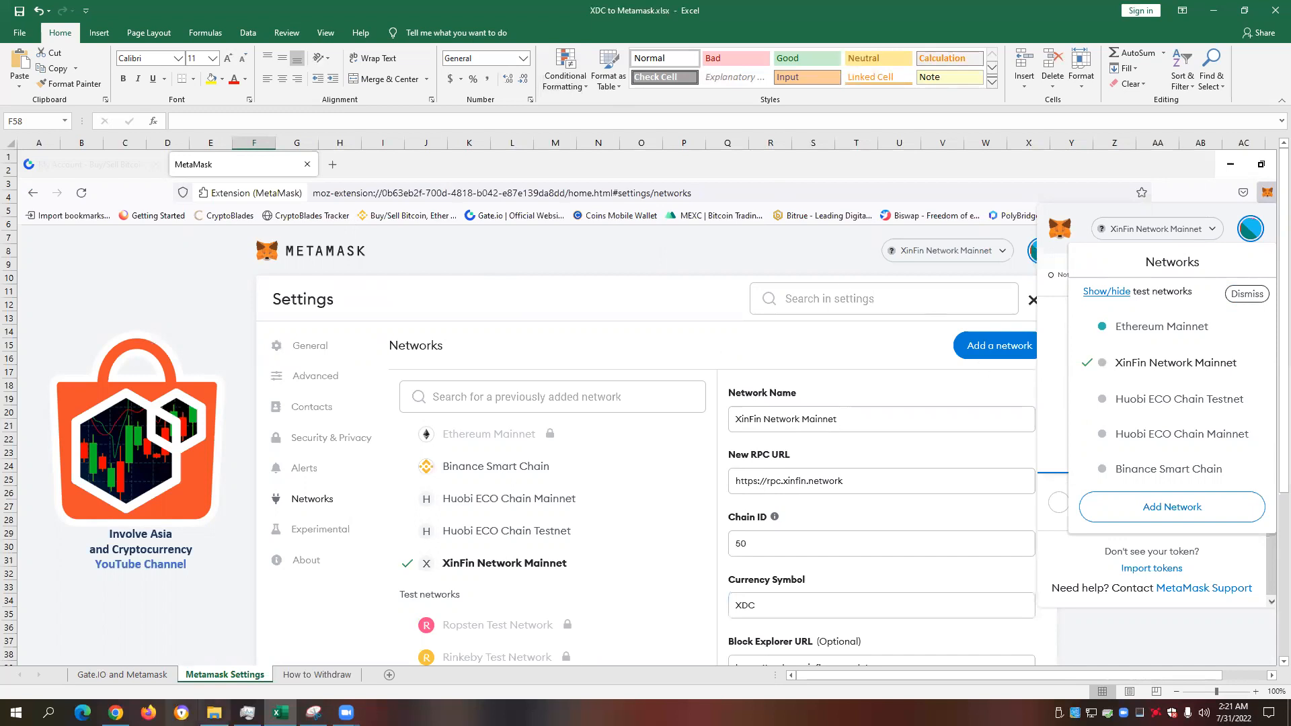
left_click(317, 674)
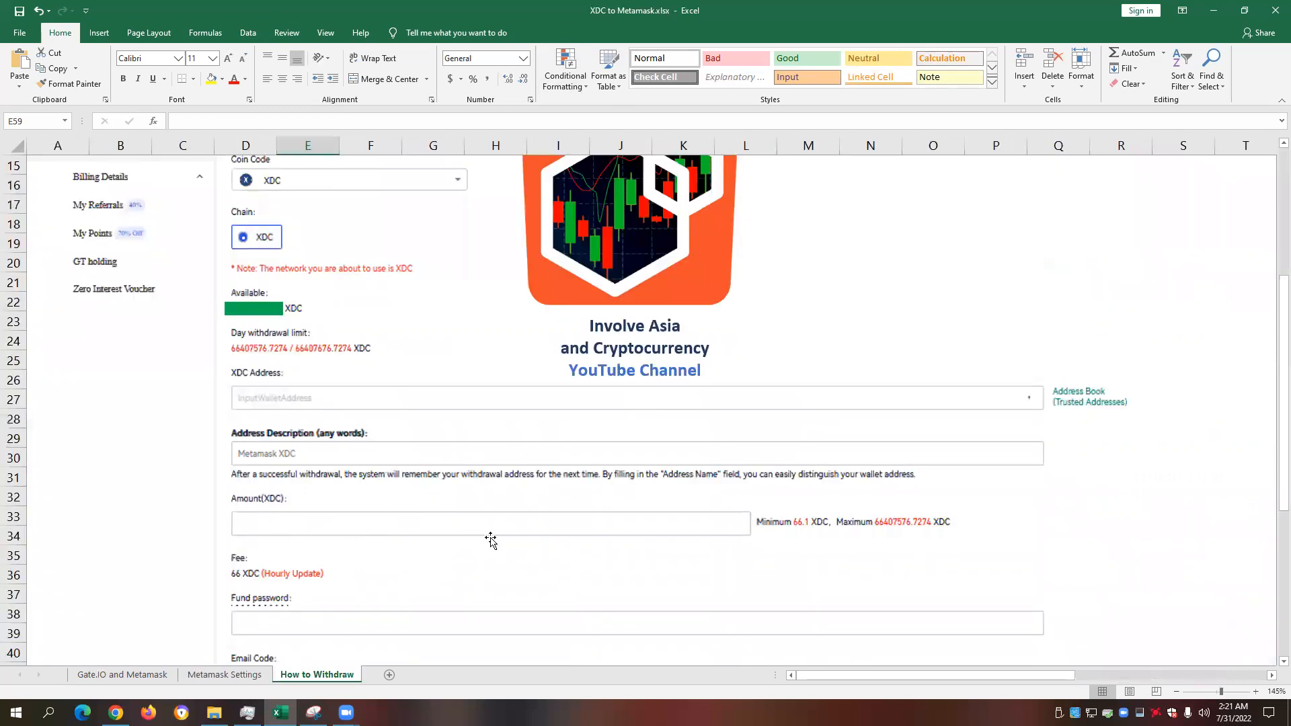
scroll(490, 540, "down", 1)
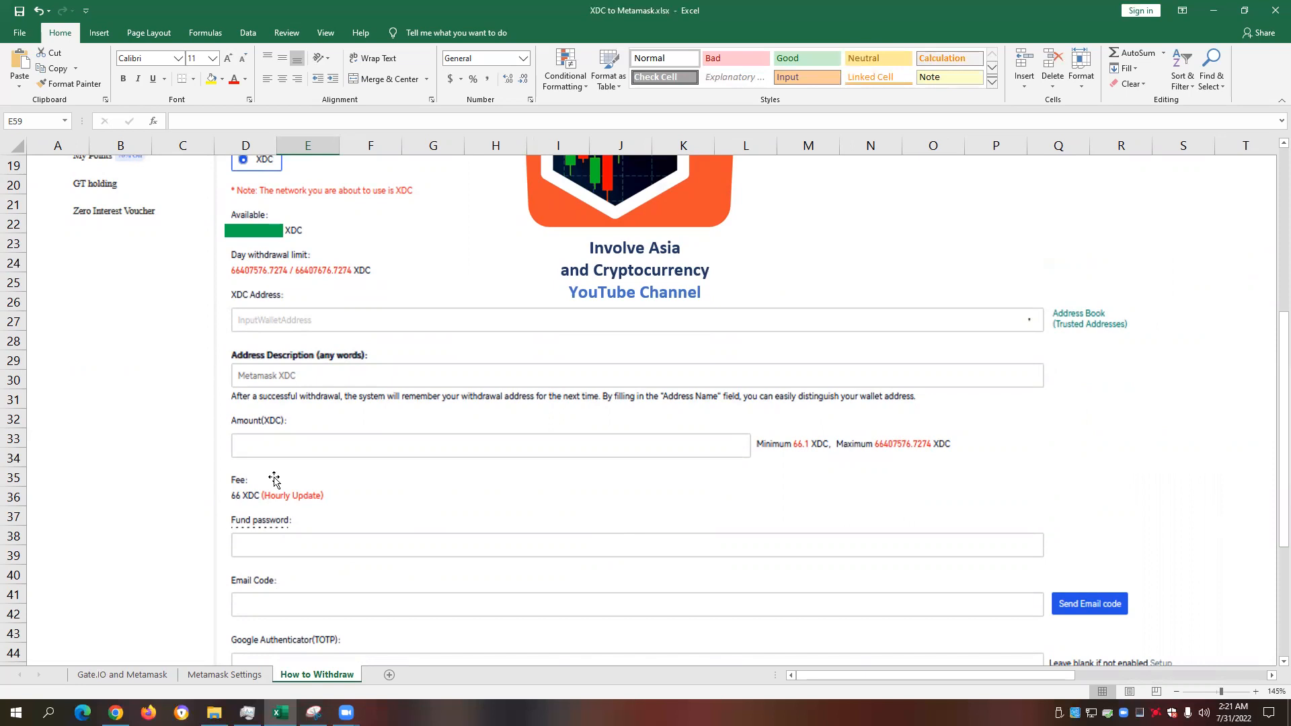
scroll(303, 480, "down", 2)
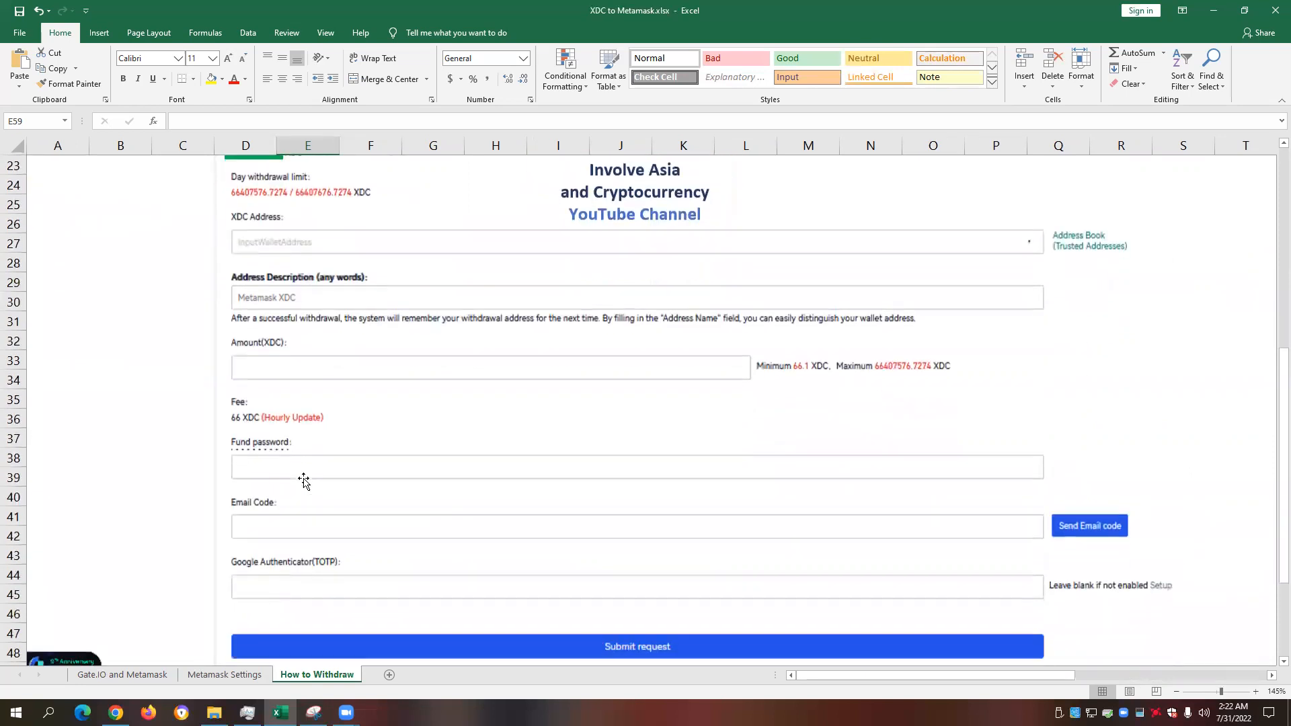
scroll(304, 481, "down", 4)
scroll(304, 480, "up", 3)
scroll(263, 403, "up", 1)
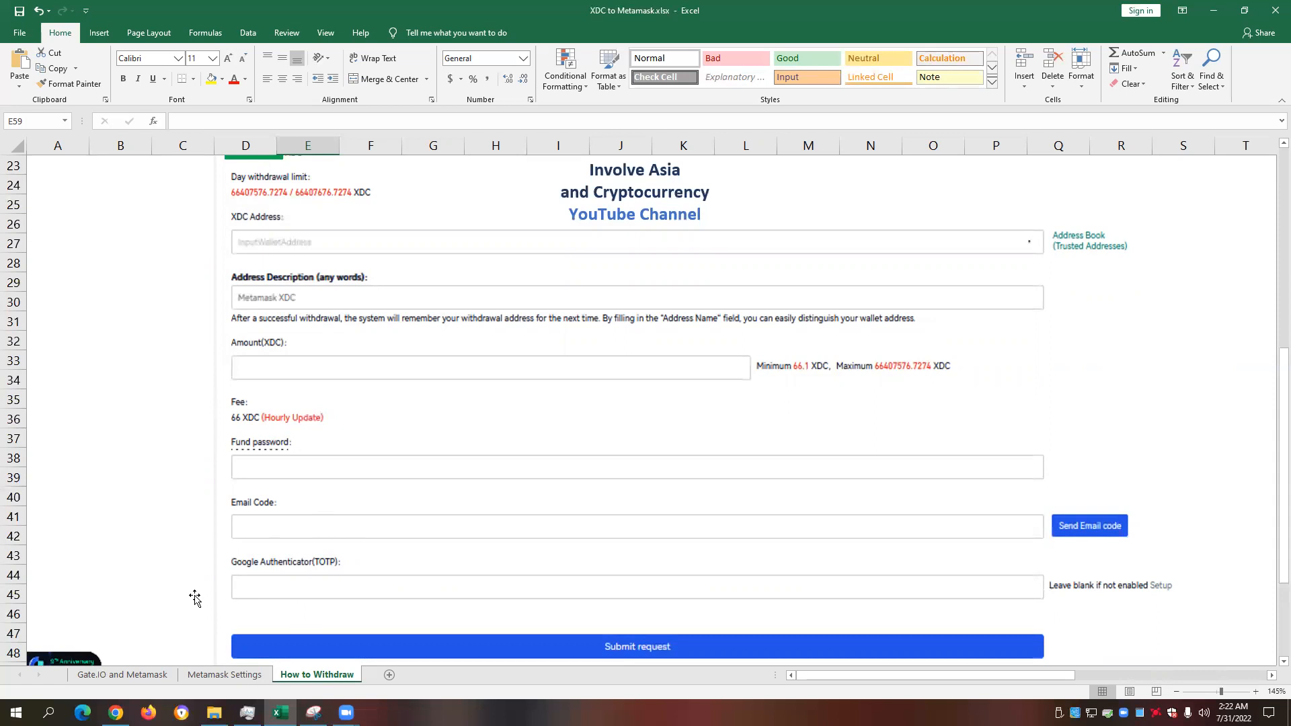
Step: Select the Gate.io withdrawal form screenshot on the How to Withdraw sheet
left_click(271, 595)
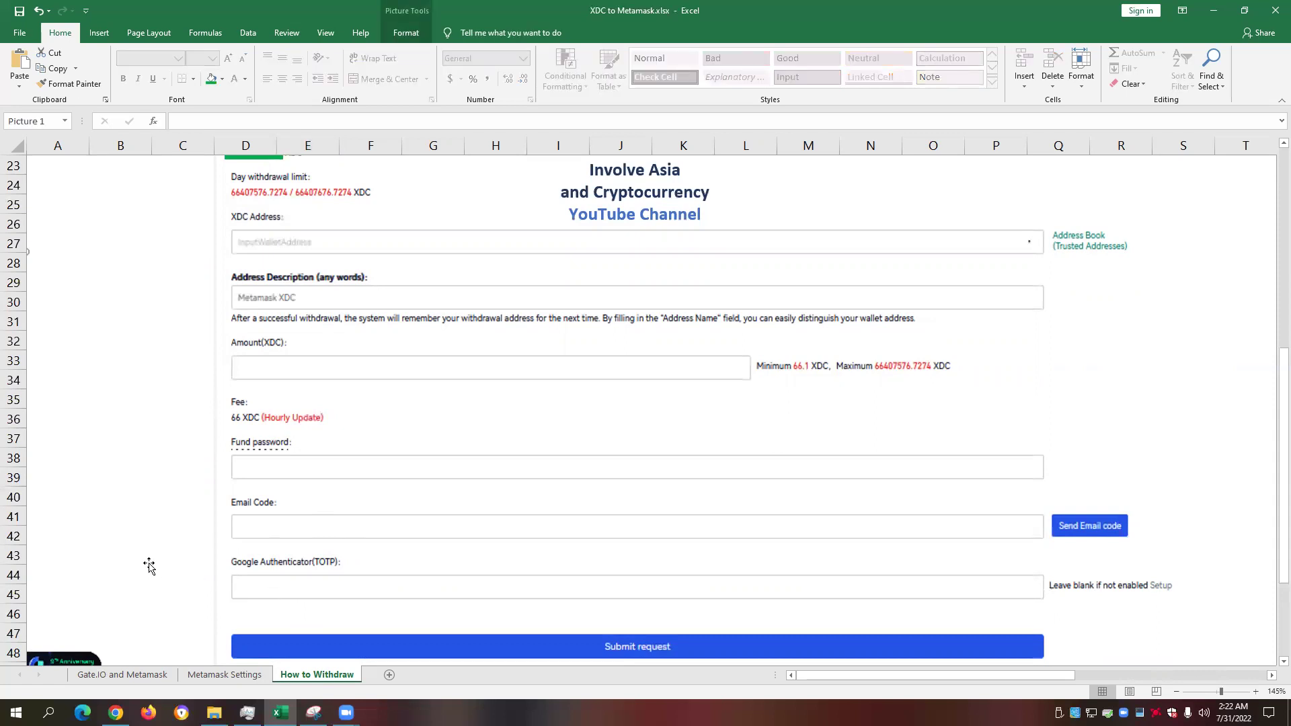
scroll(149, 565, "down", 1)
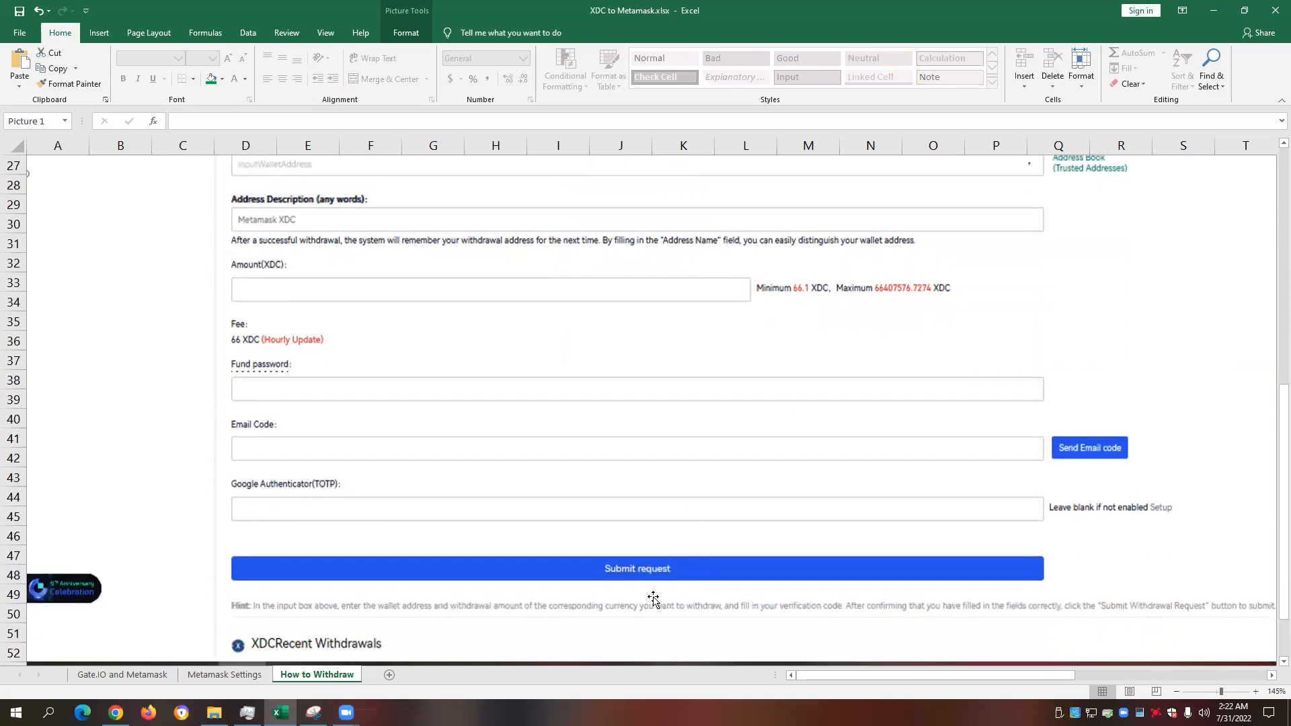
scroll(653, 599, "down", 1)
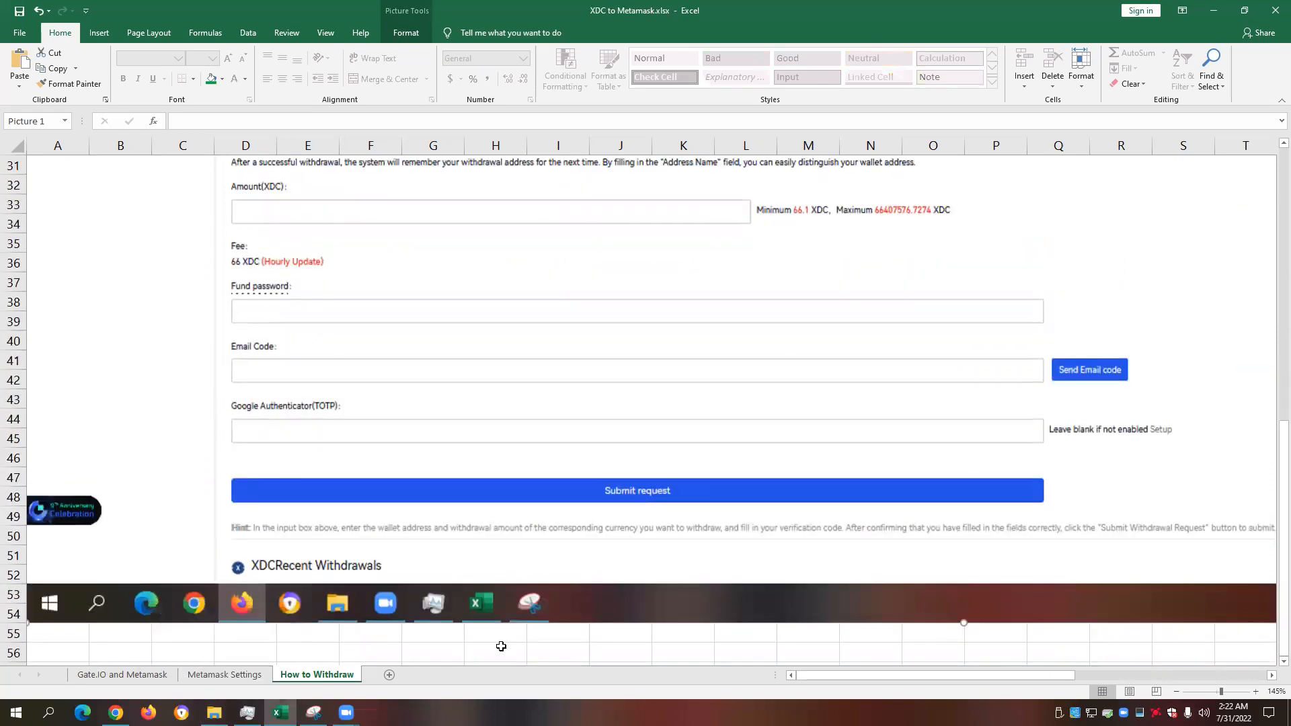
Step: Return via the Metamask Settings tab to the Gate.IO and Metamask sheet with the 30 XDC wallet
left_click(224, 674)
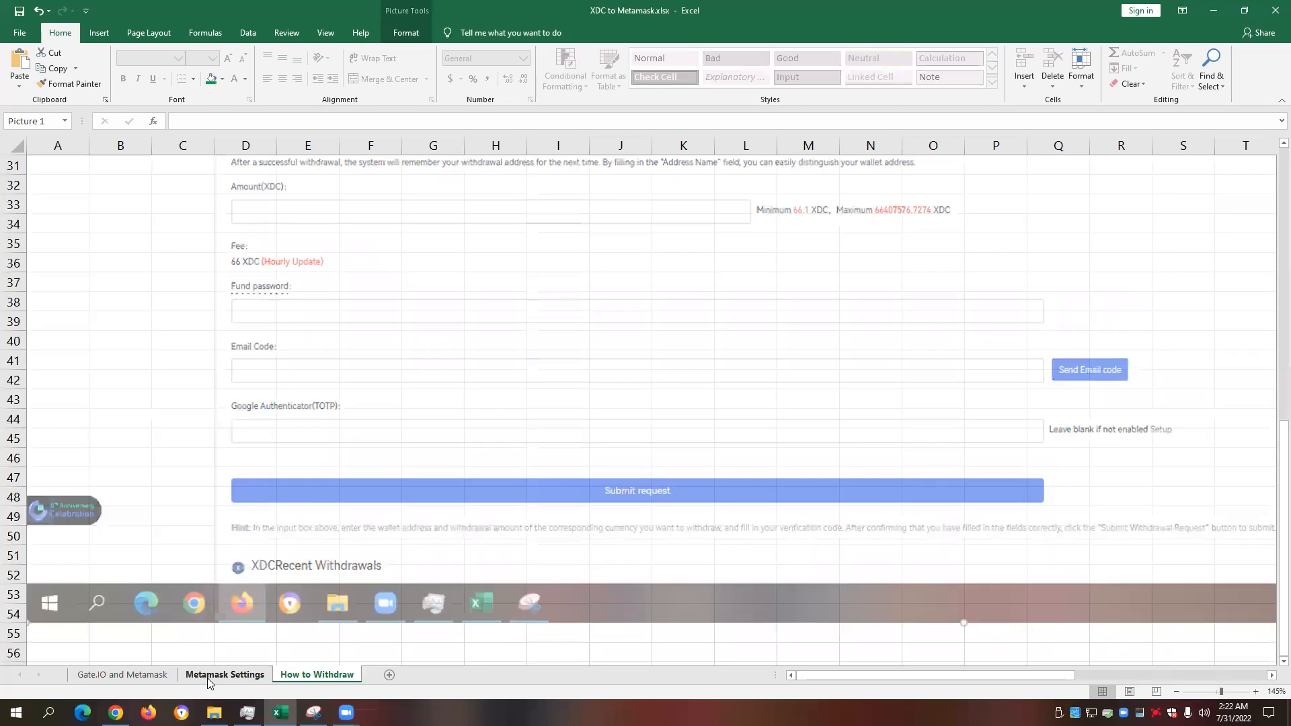
scroll(930, 604, "down", 1)
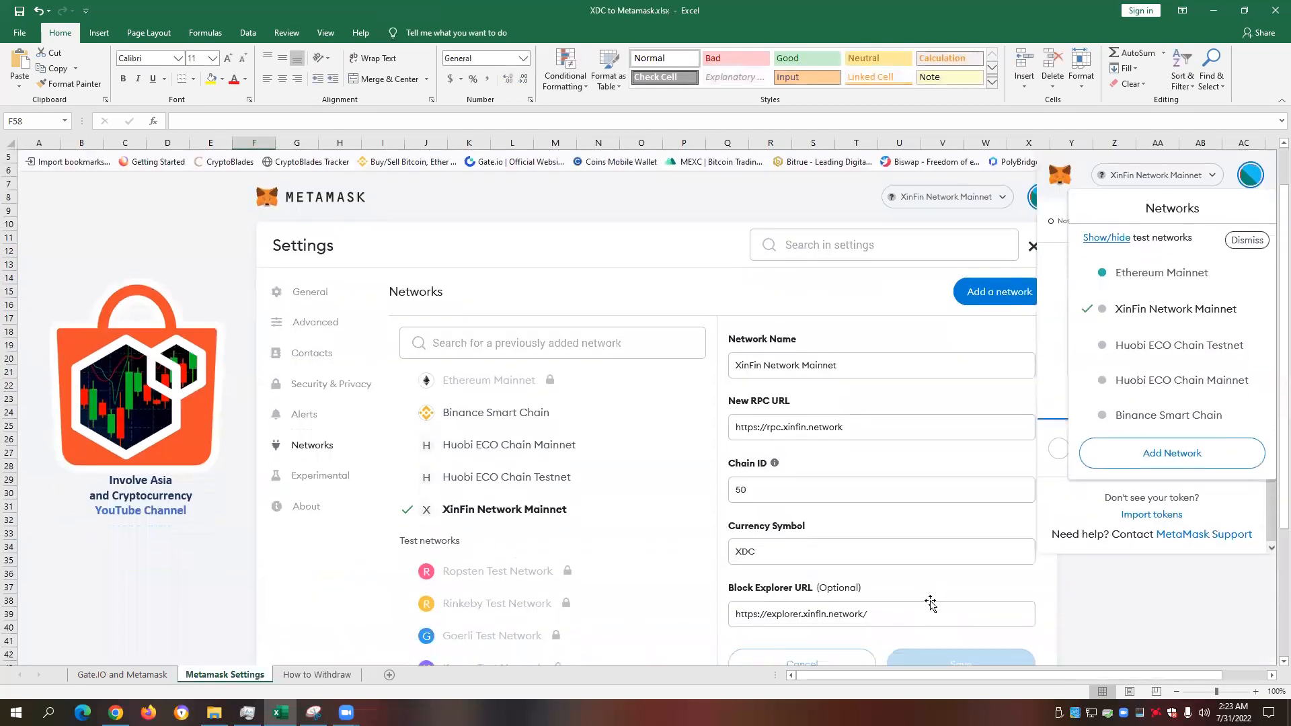
scroll(930, 603, "up", 1)
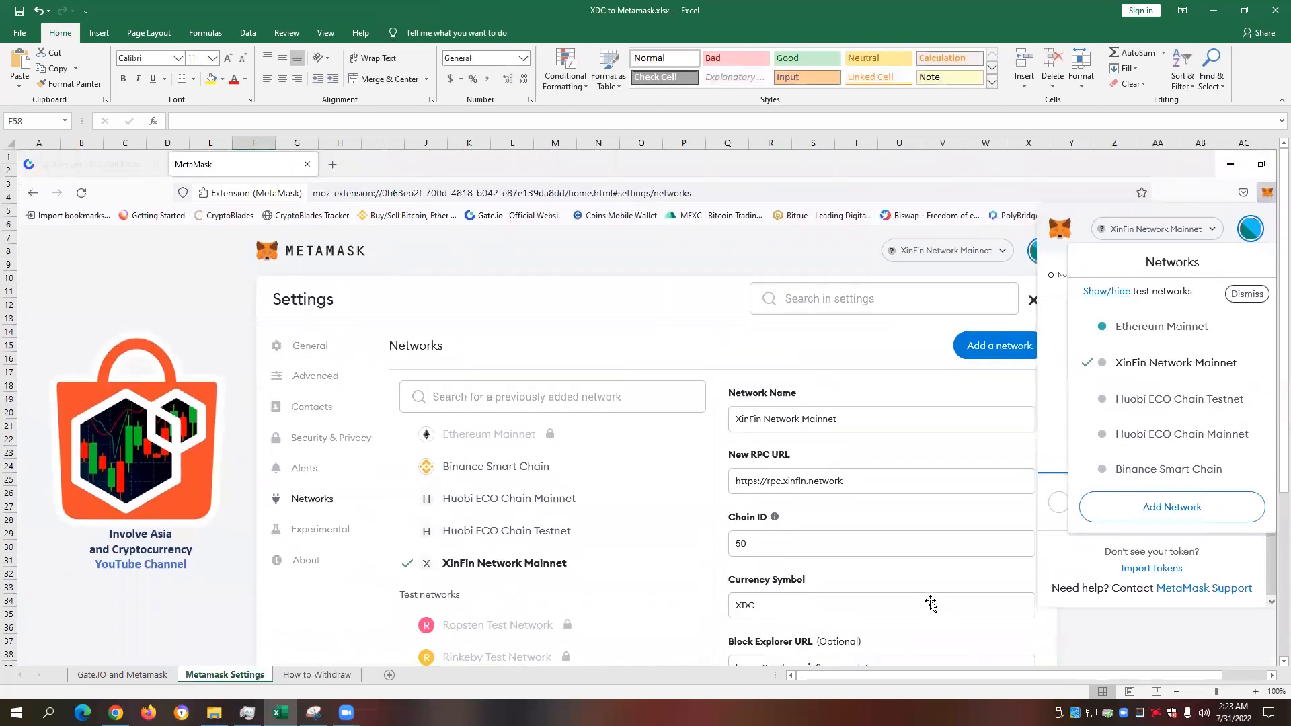
key("ctrl+Page_Up")
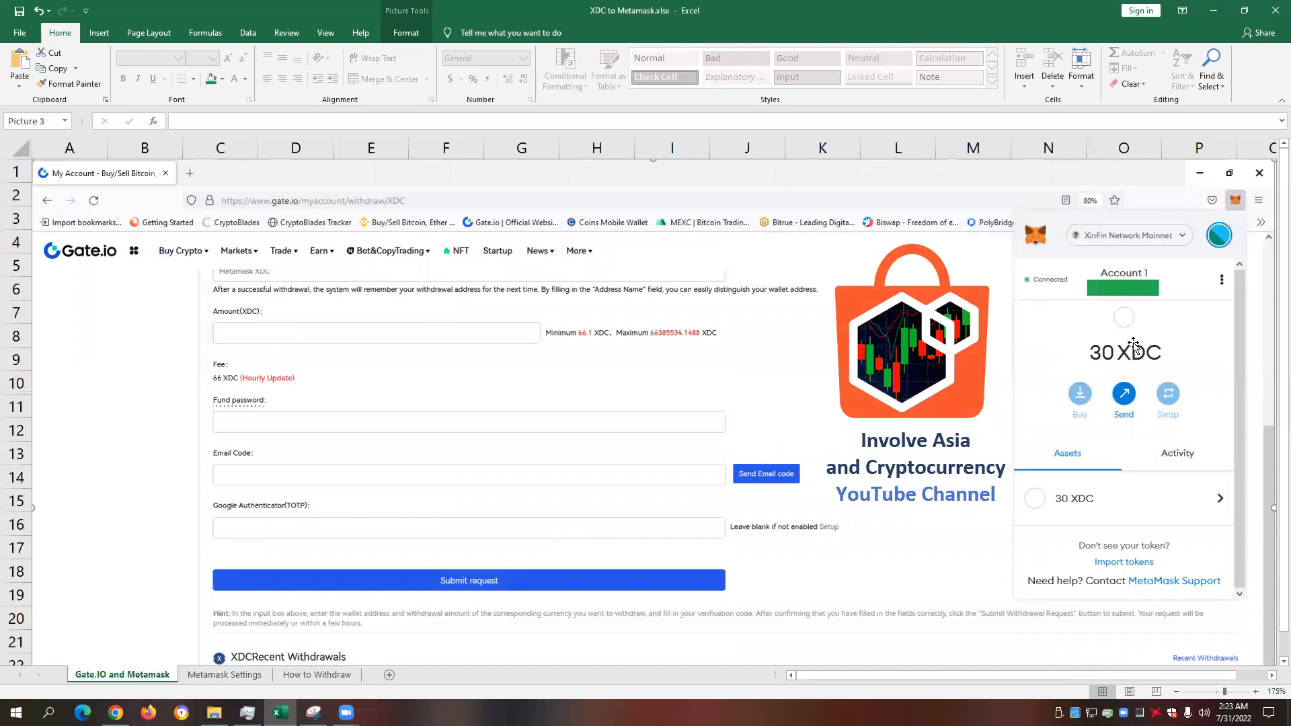